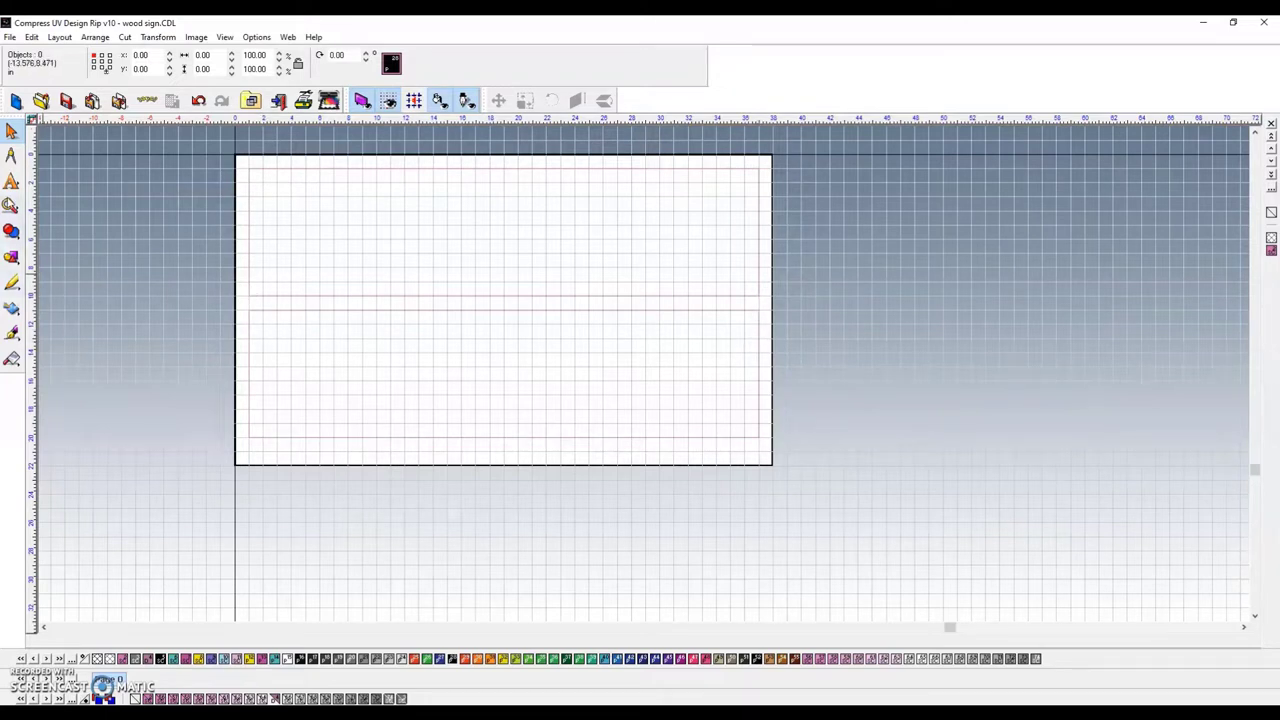
Select both outline rectangles on Layer 2 together, working close to the sign blank's upper-left area
{"action": "left_click", "coordinate": [10, 205]}
{"action": "left_click", "coordinate": [48, 216]}
{"action": "left_click_drag", "start_coordinate": [236, 158], "coordinate": [463, 446]}
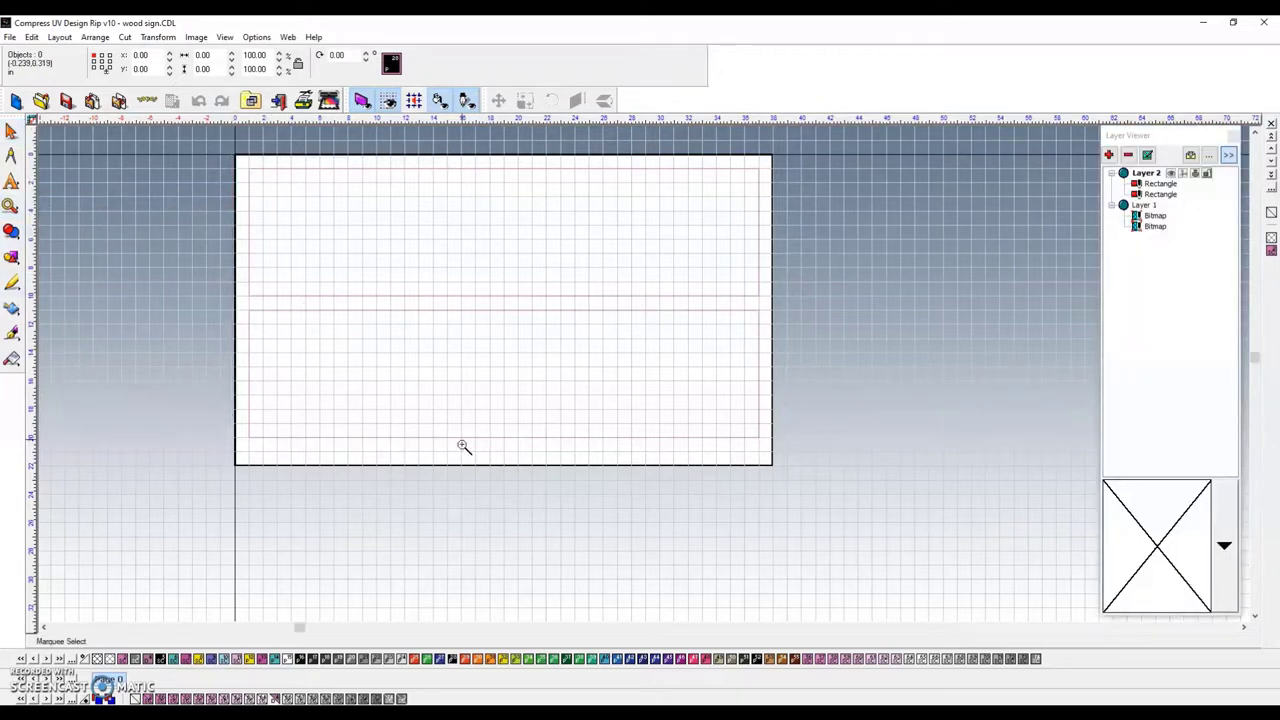
{"action": "left_click", "coordinate": [463, 446]}
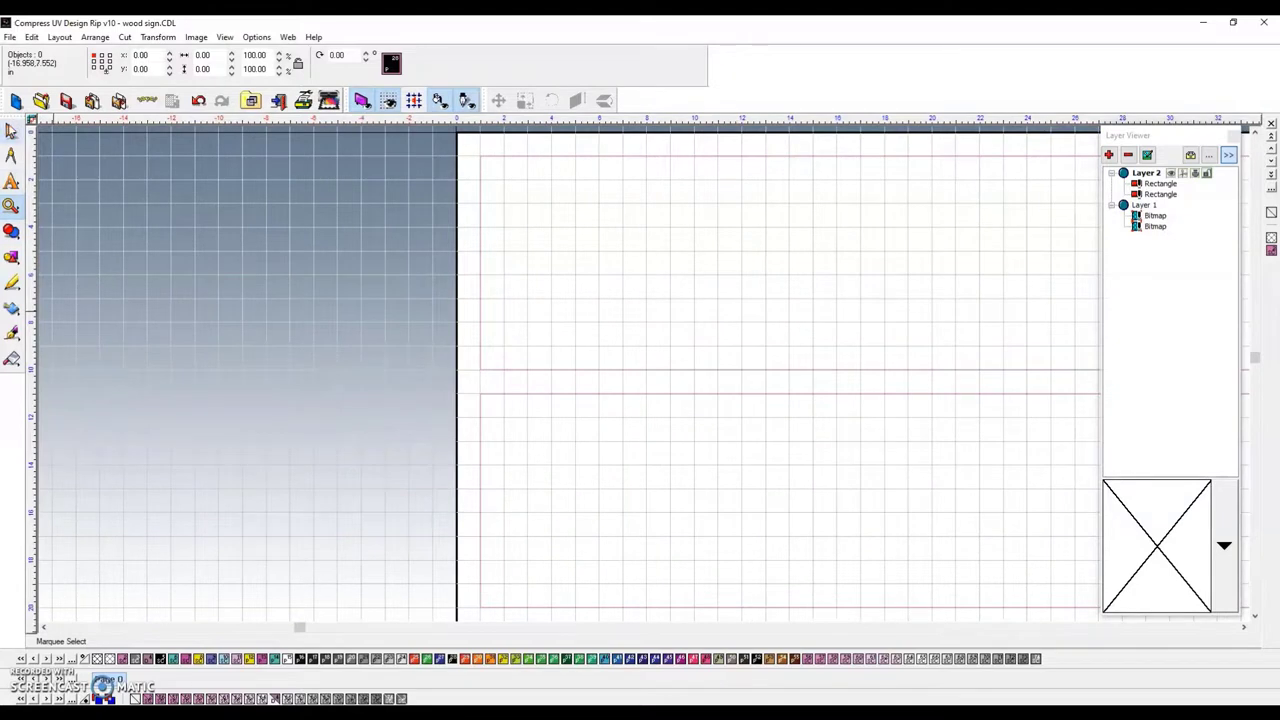
{"action": "left_click", "coordinate": [12, 131]}
{"action": "left_click", "coordinate": [511, 370]}
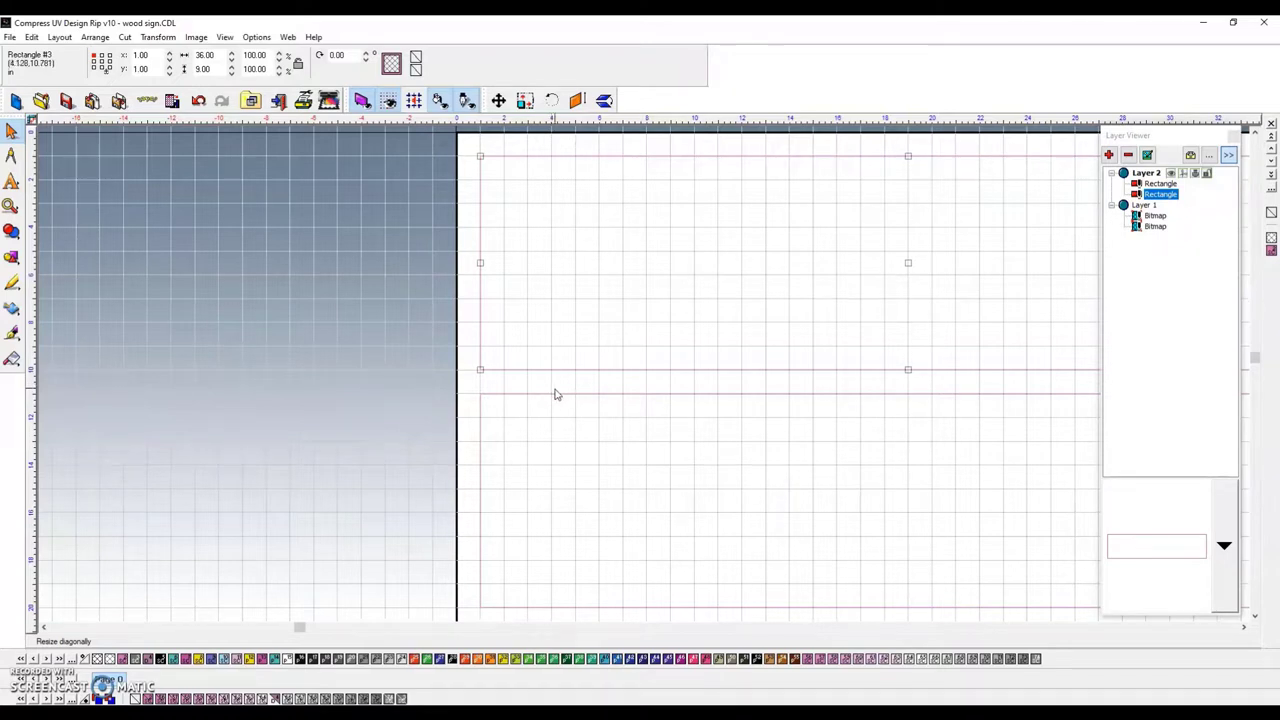
{"action": "left_click", "coordinate": [566, 394], "text": "shift"}
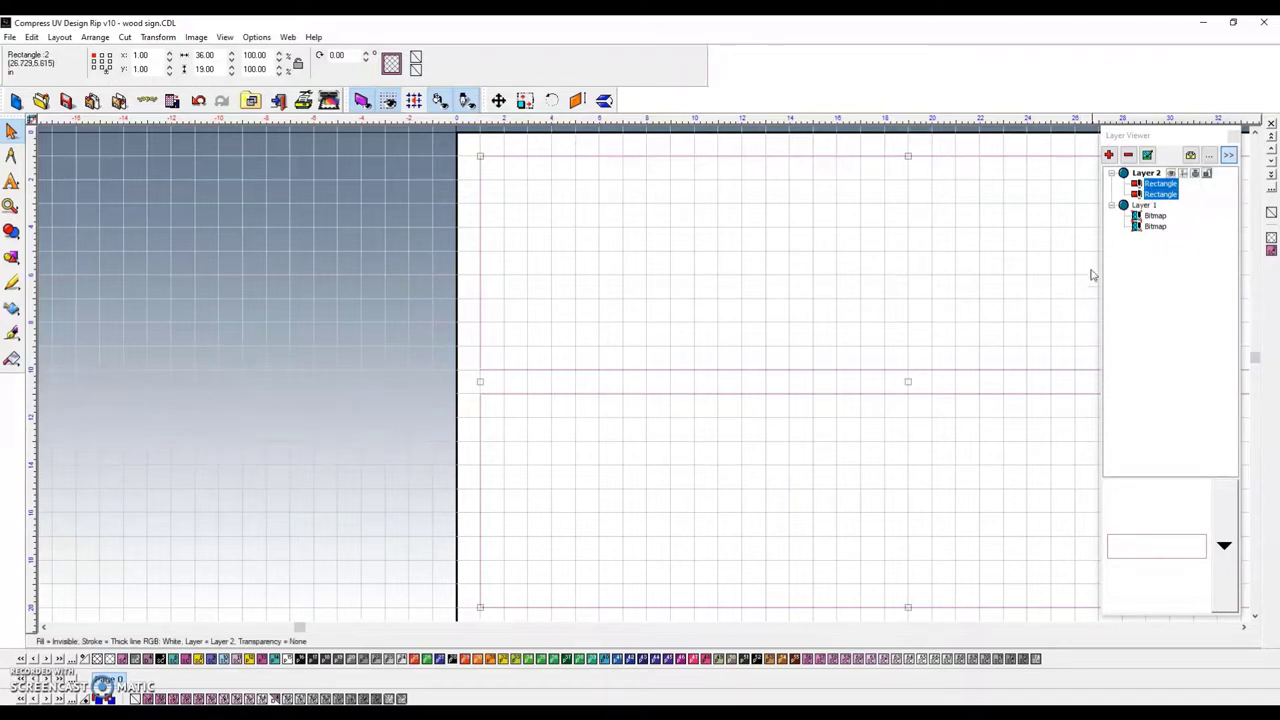
Send only the selected rectangles as PostScript to the 1200 CH Single Pass queue and select the wood sign 3 job in CompressRIP
{"action": "left_click", "coordinate": [10, 37]}
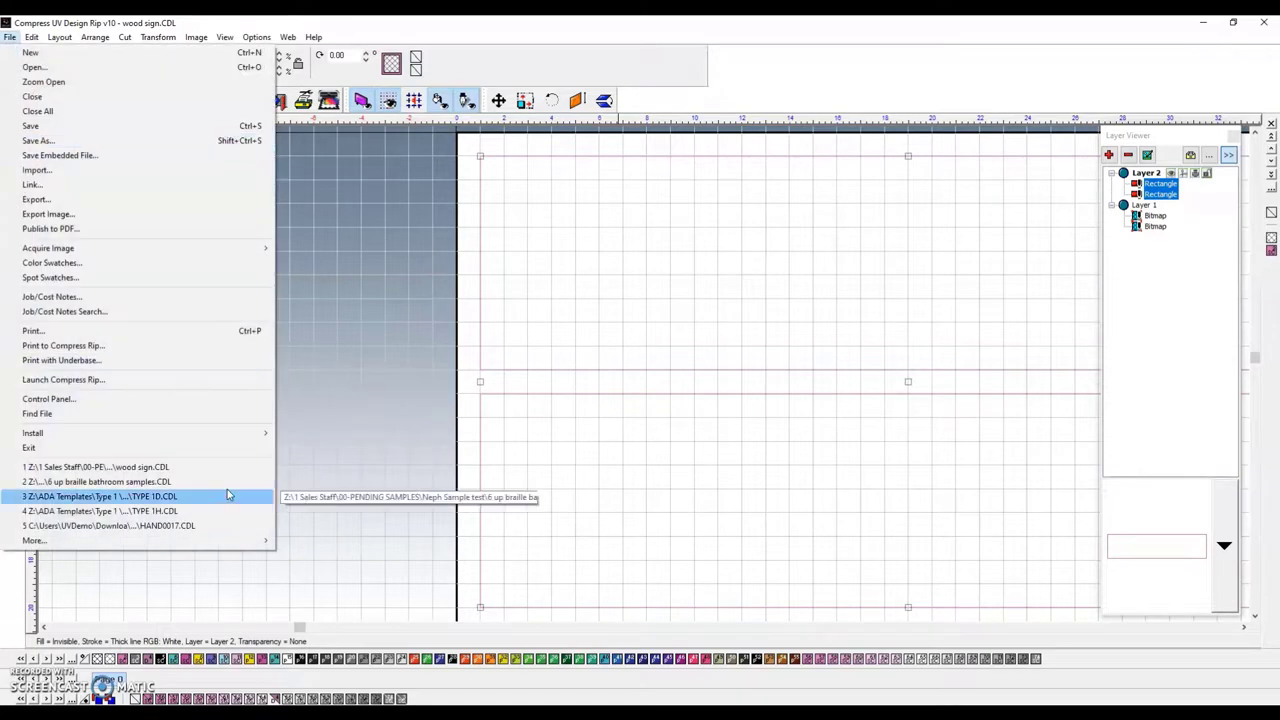
{"action": "left_click", "coordinate": [66, 345]}
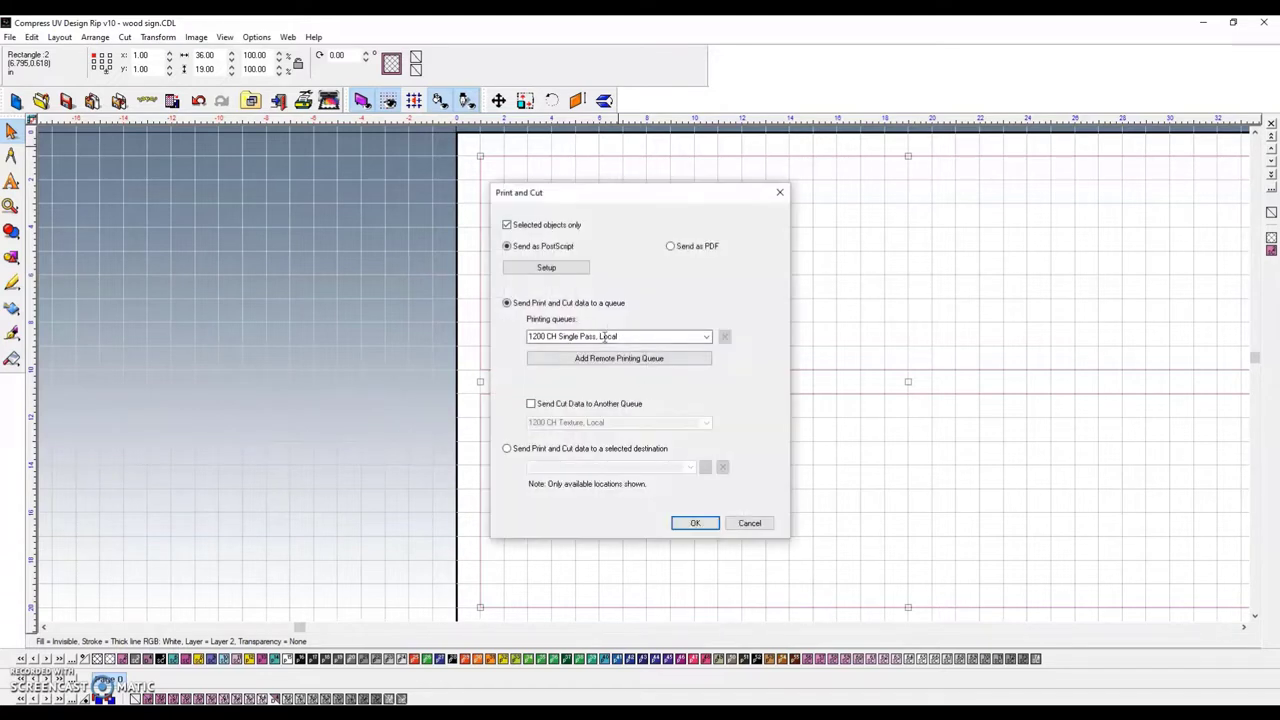
{"action": "left_click", "coordinate": [697, 528]}
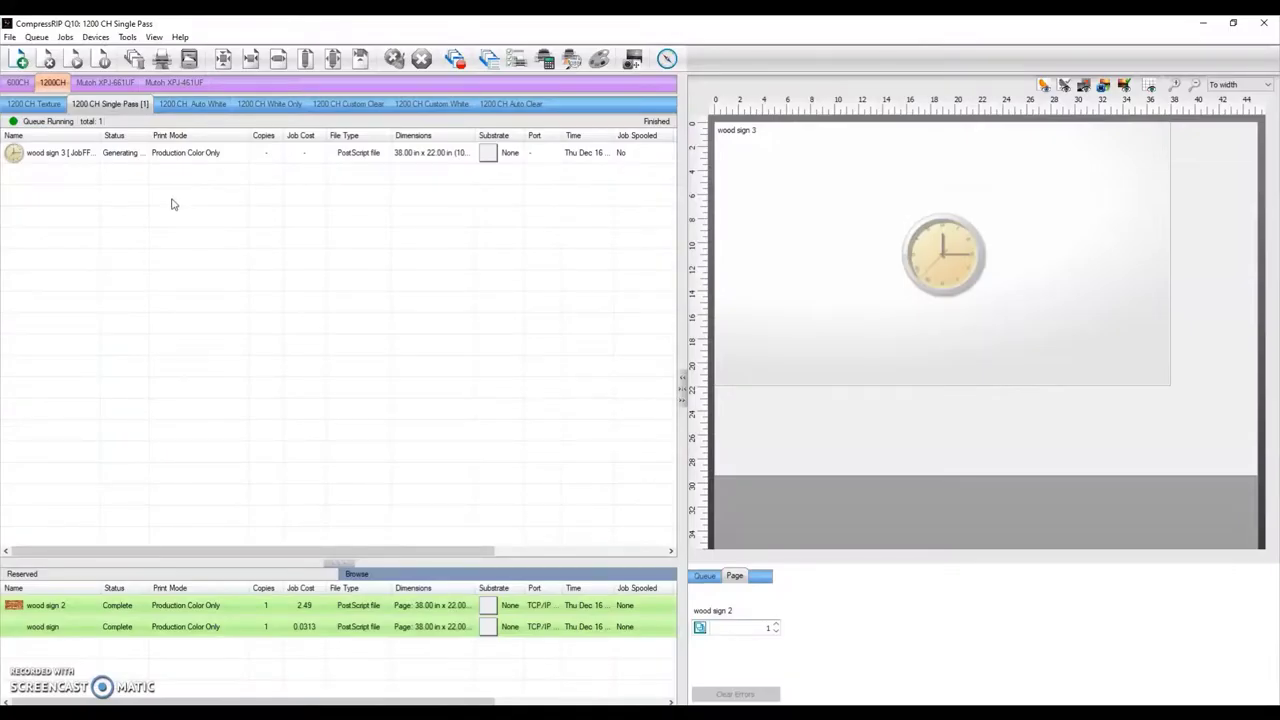
{"action": "left_click", "coordinate": [125, 158]}
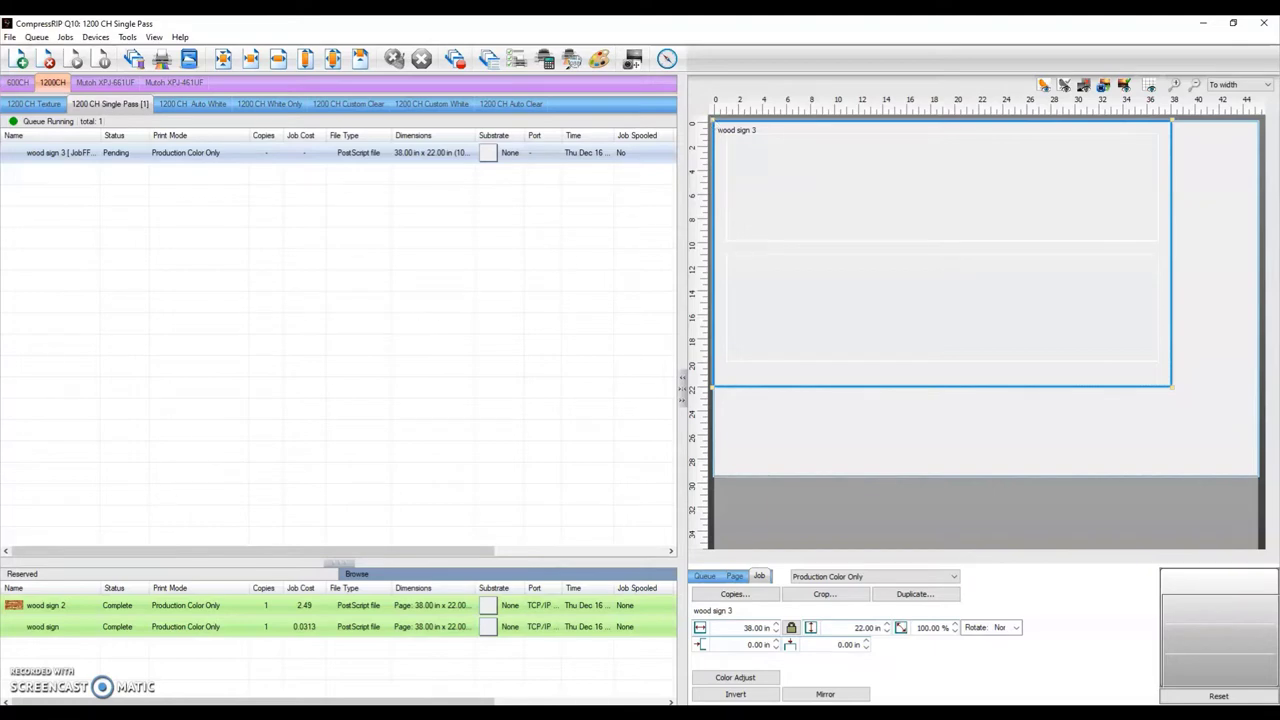
Switch back to Compress UV Design Rip, hide Layer 2 with the rectangles and show Layer 1 with the bitmaps
{"action": "key", "text": "alt+Tab"}
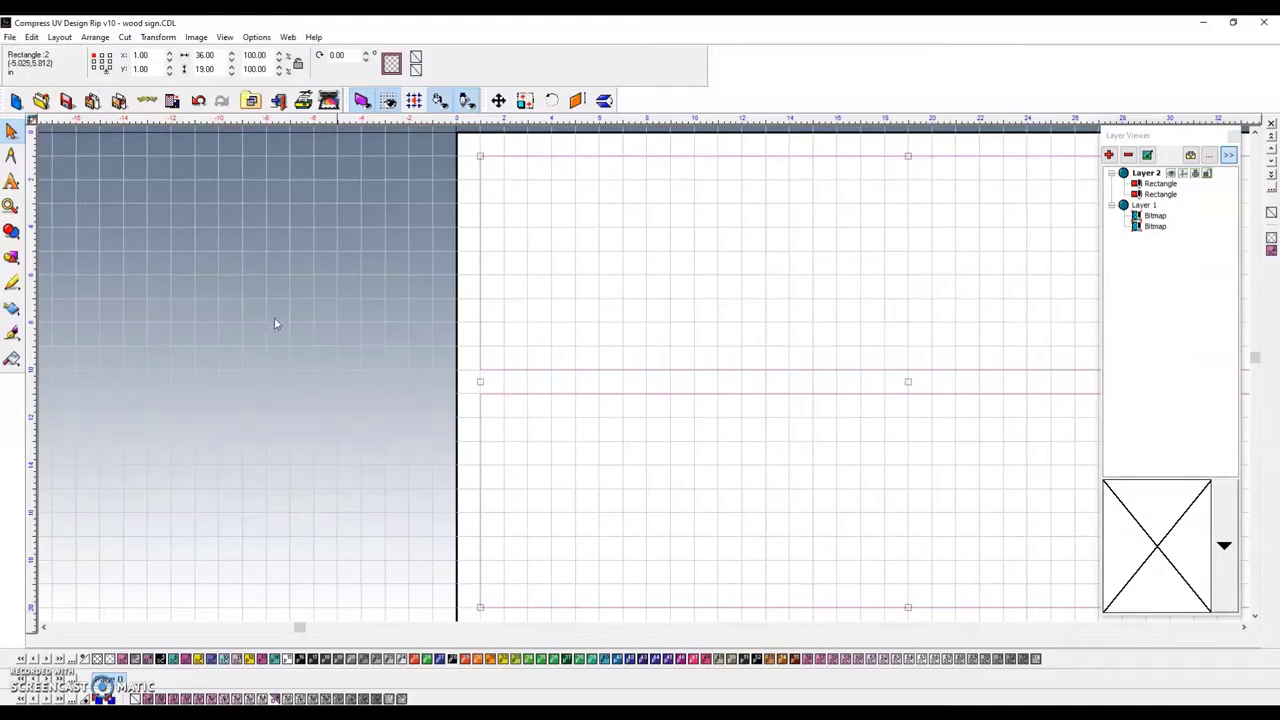
{"action": "left_click", "coordinate": [460, 140]}
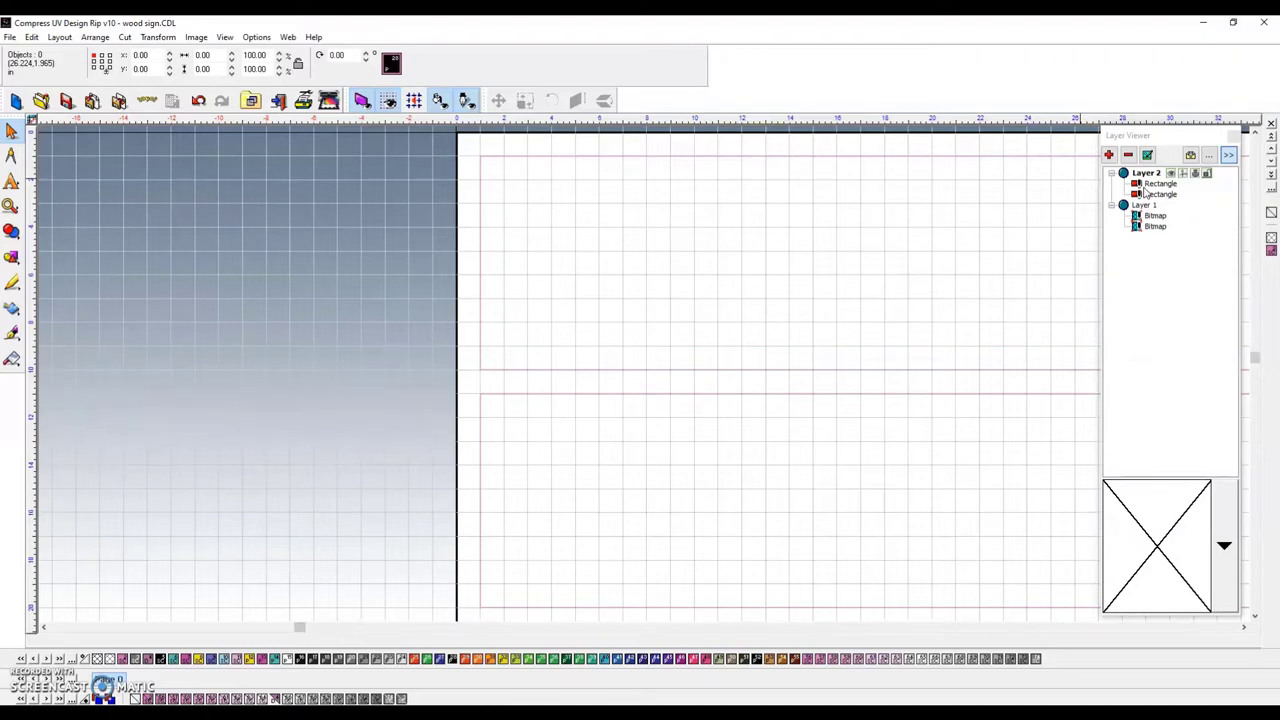
{"action": "left_click", "coordinate": [1170, 174]}
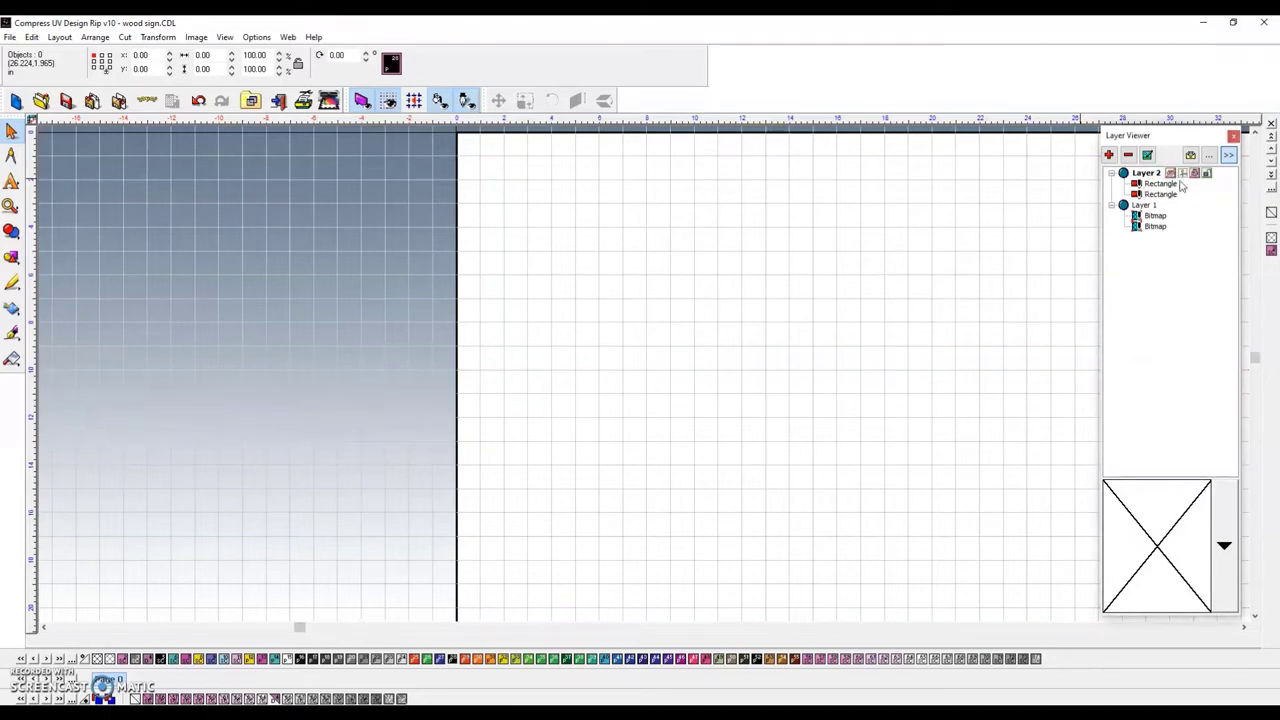
{"action": "left_click", "coordinate": [1155, 218]}
{"action": "left_click", "coordinate": [1170, 205]}
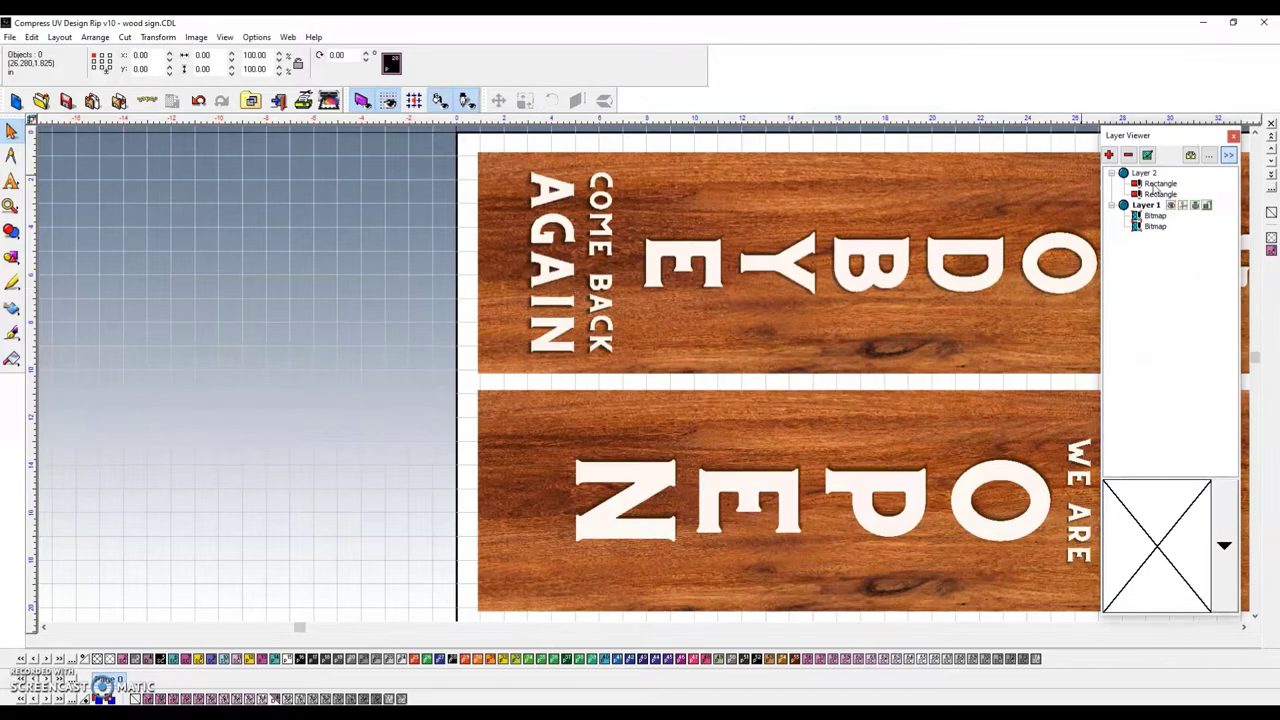
{"action": "left_click", "coordinate": [1145, 174]}
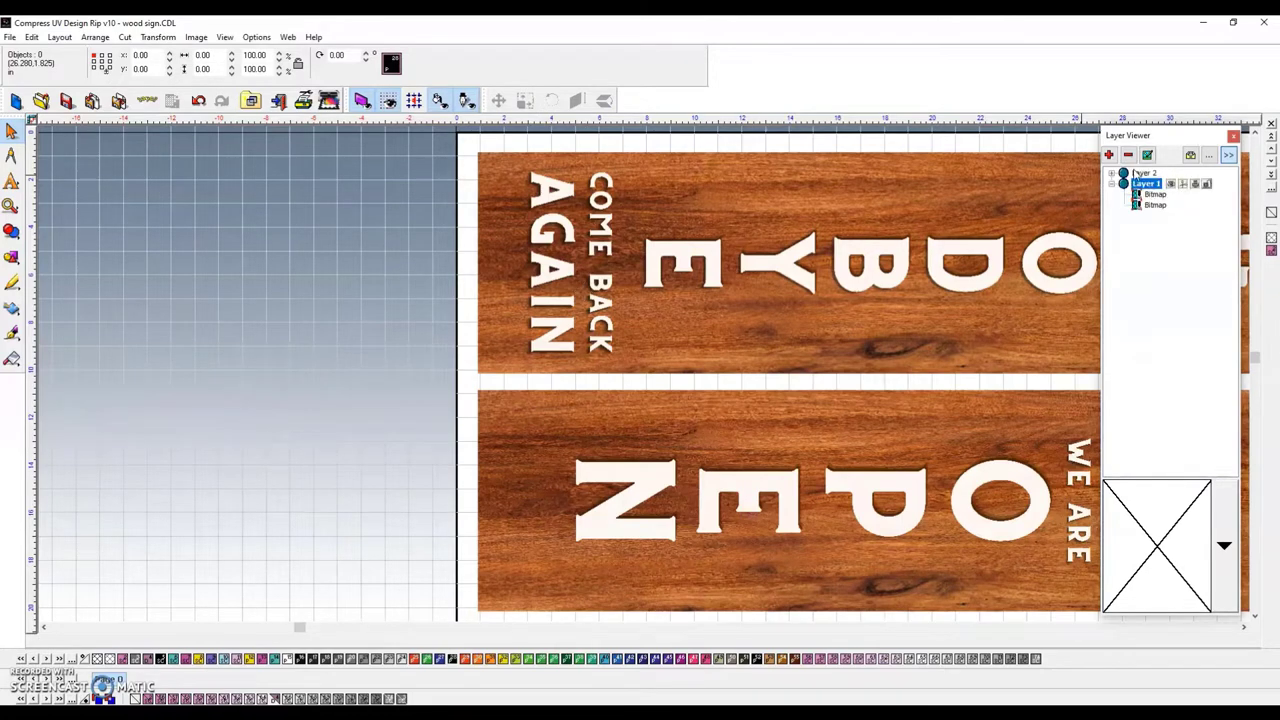
{"action": "left_click", "coordinate": [1167, 184]}
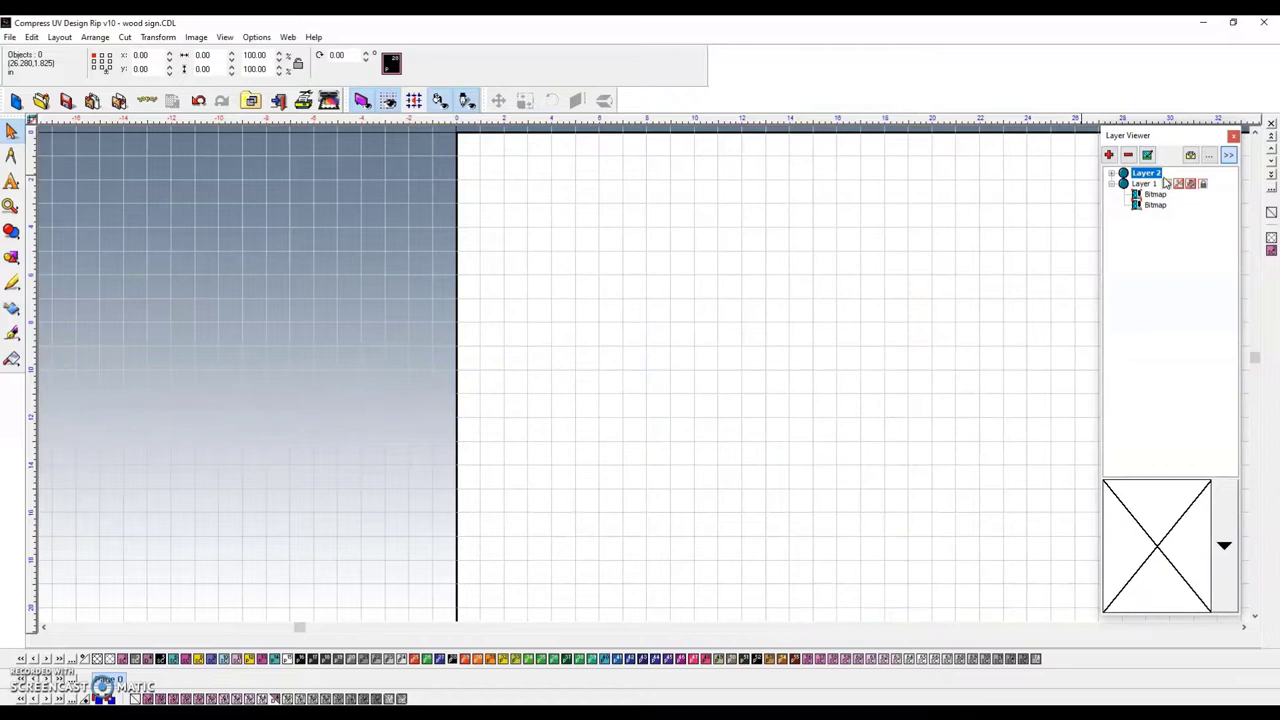
{"action": "left_click", "coordinate": [1167, 184]}
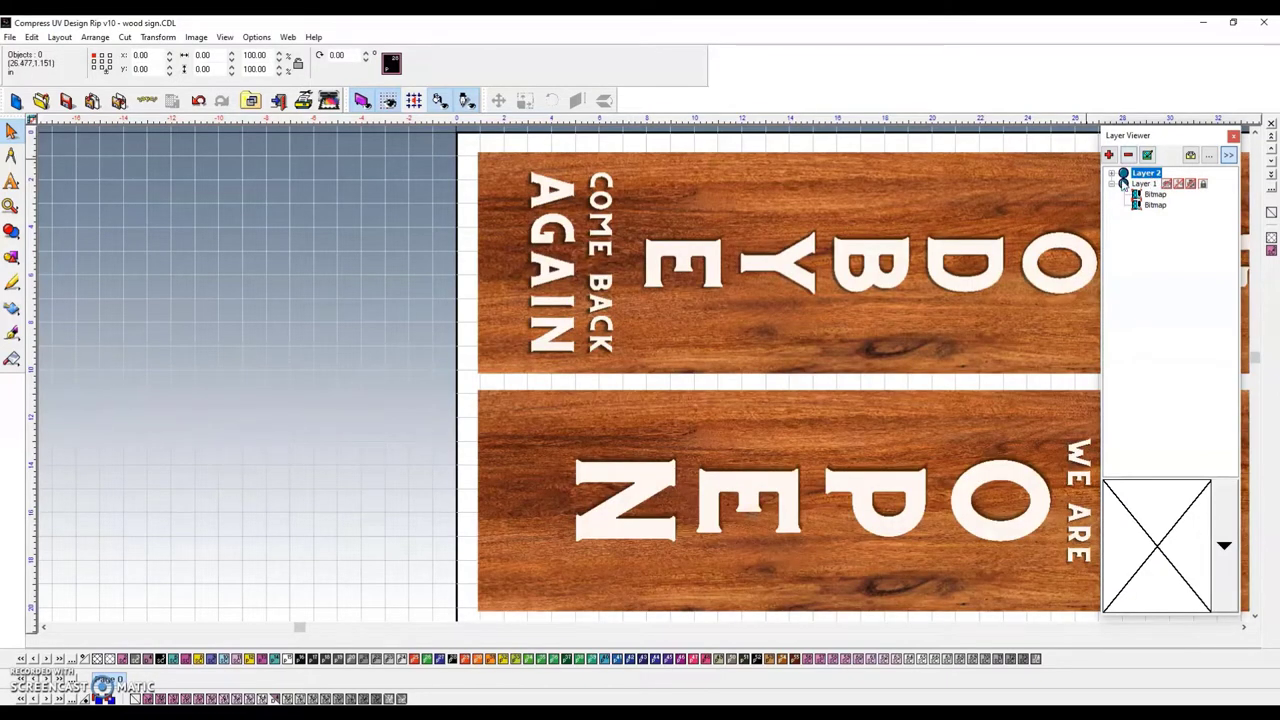
Show Layer 2 over the artwork and examine how its outline sits inside the OPEN sign bitmap's upper-left corner
{"action": "left_click", "coordinate": [1146, 173]}
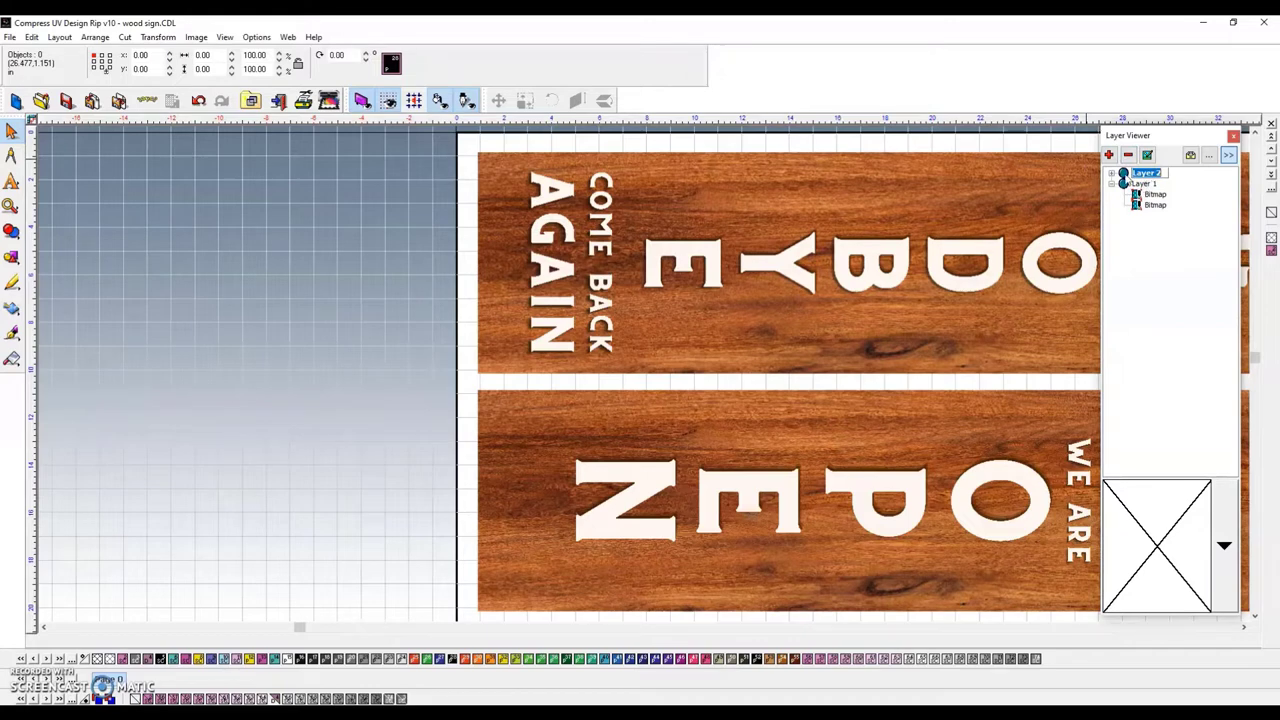
{"action": "left_click", "coordinate": [1112, 174]}
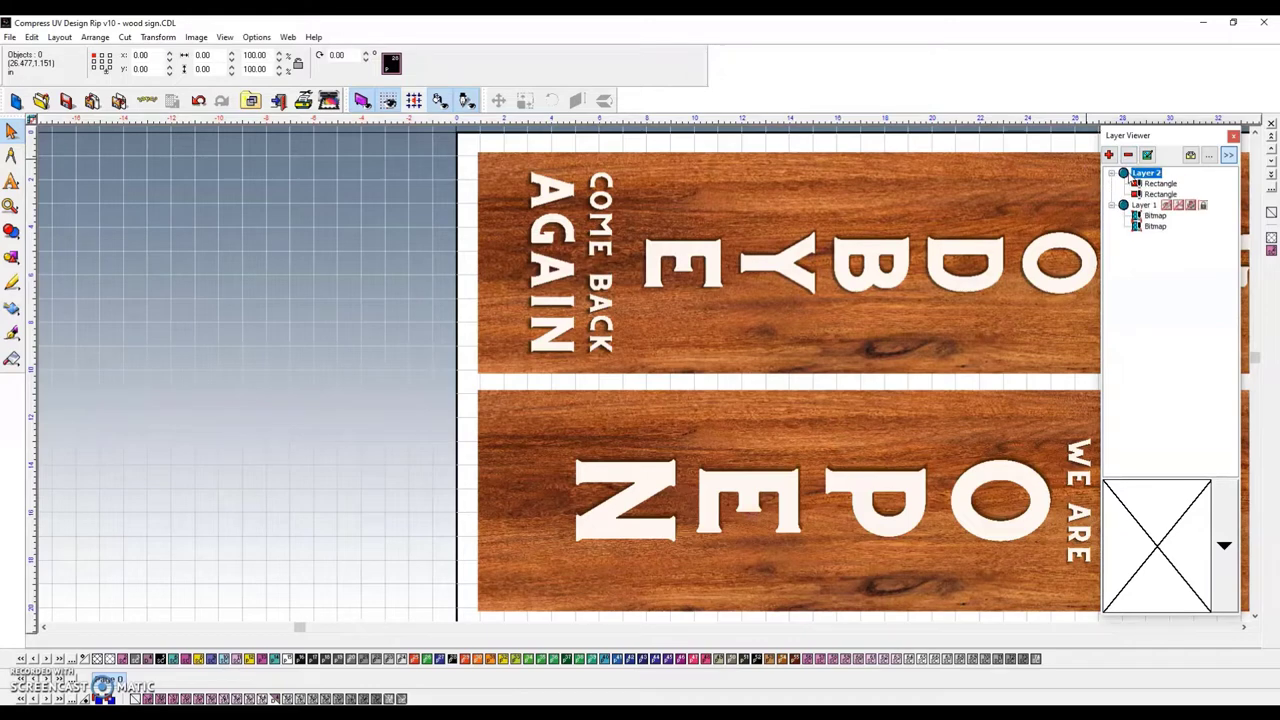
{"action": "left_click", "coordinate": [1163, 177]}
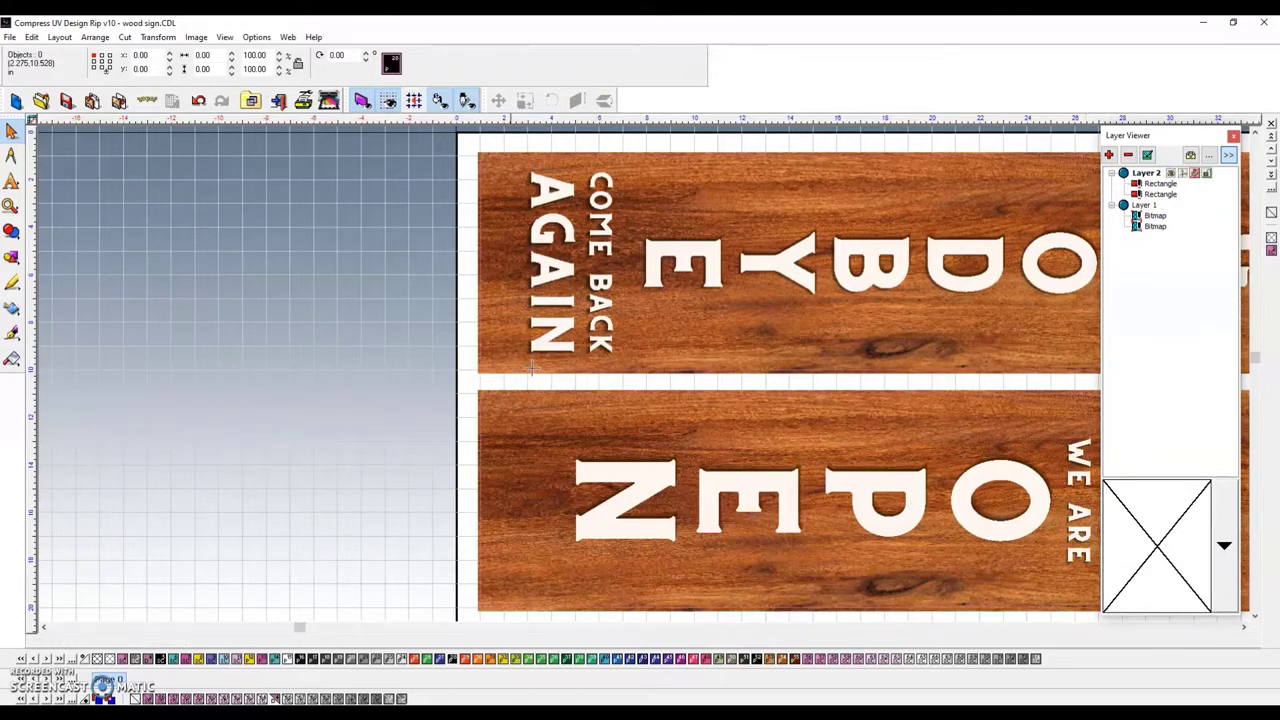
{"action": "left_click", "coordinate": [11, 206]}
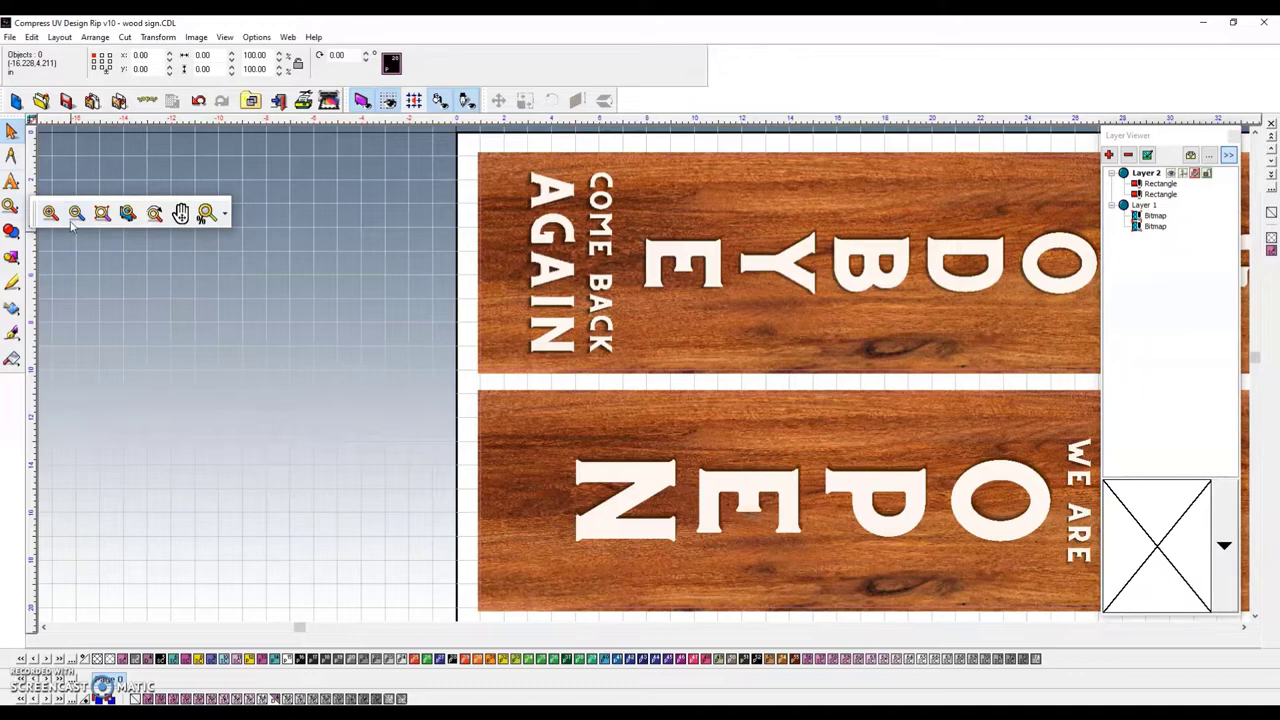
{"action": "left_click", "coordinate": [50, 212]}
{"action": "left_click_drag", "start_coordinate": [467, 388], "coordinate": [500, 406]}
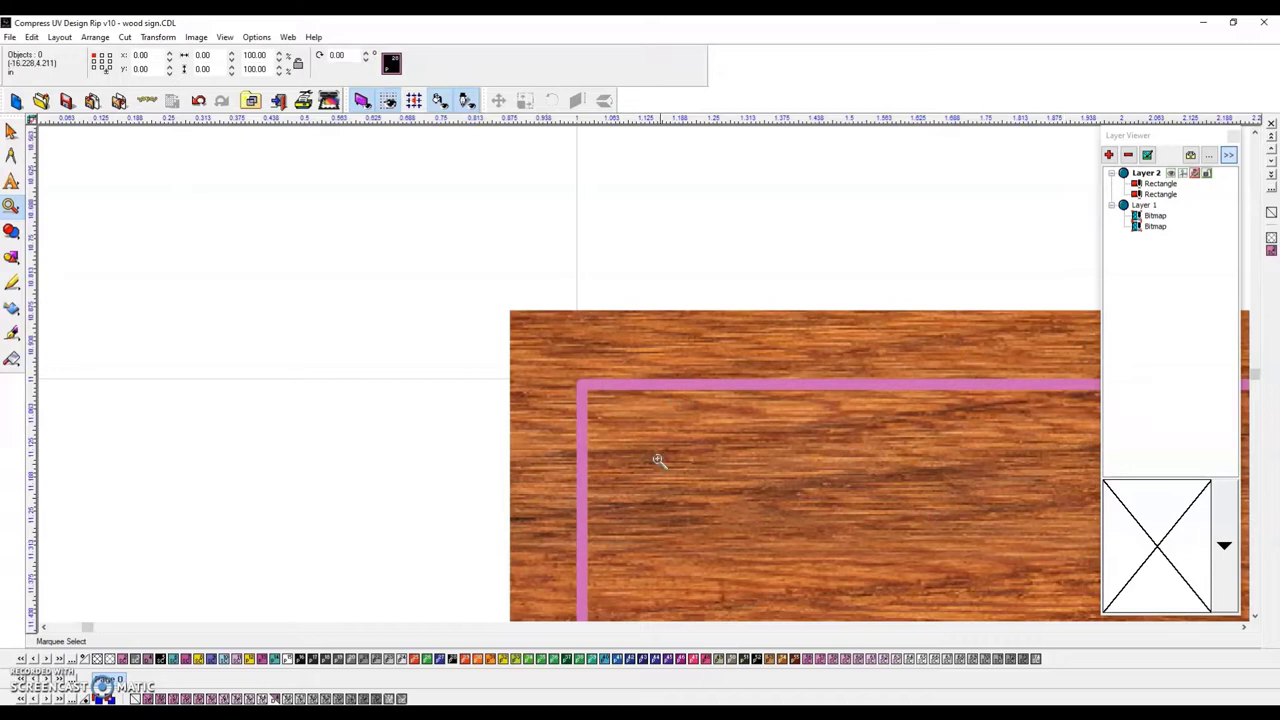
Hide Layer 2 again and fit the whole sign blank in view
{"action": "left_click", "coordinate": [1155, 197]}
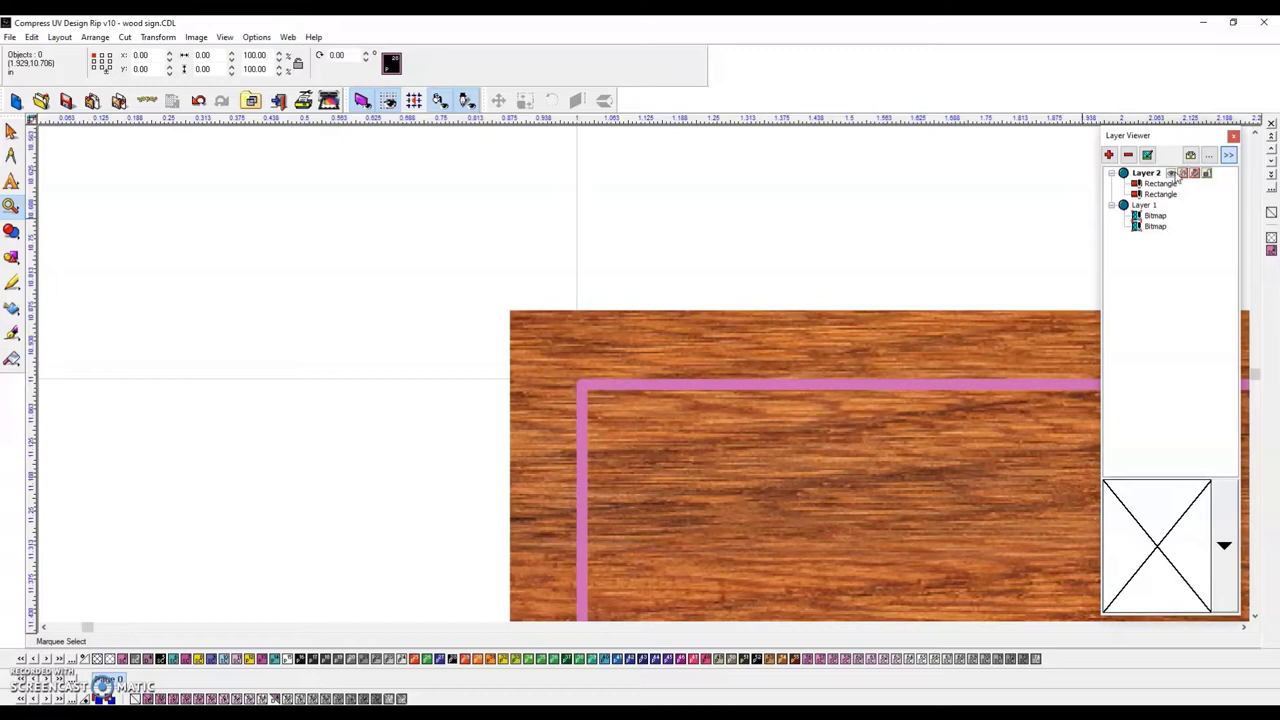
{"action": "left_click", "coordinate": [1172, 174]}
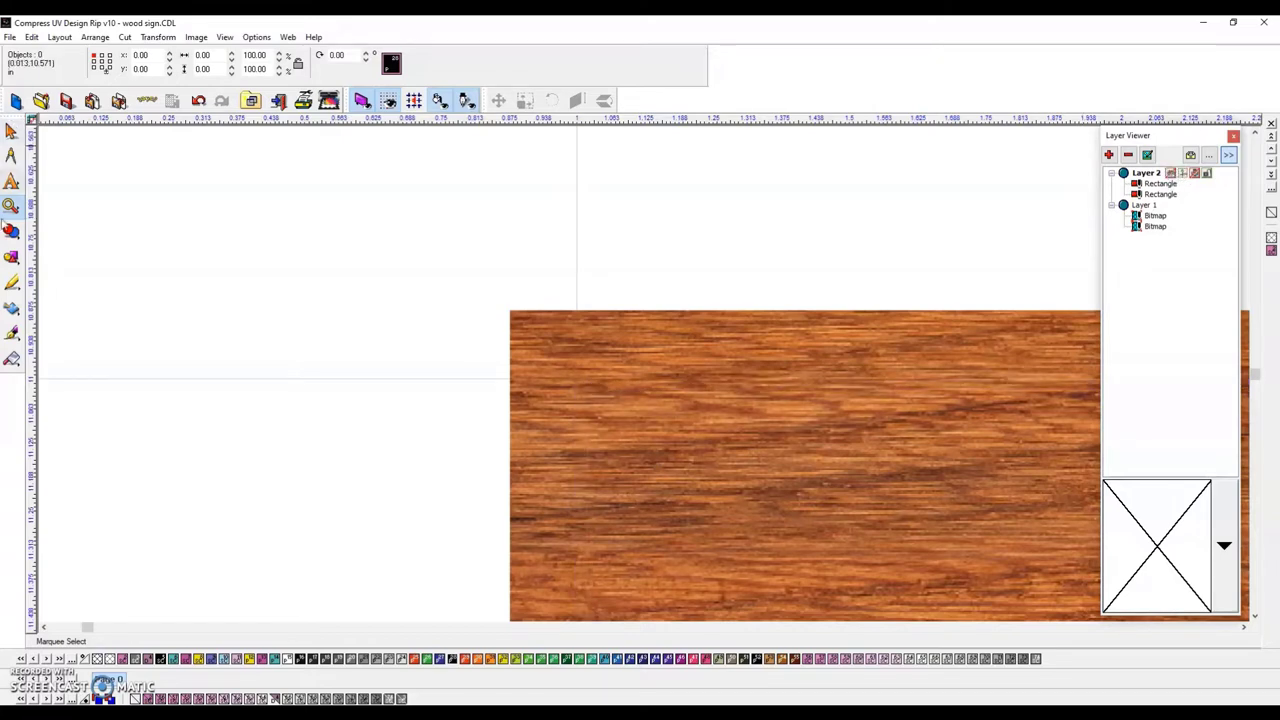
{"action": "left_click", "coordinate": [12, 207]}
{"action": "left_click", "coordinate": [110, 212]}
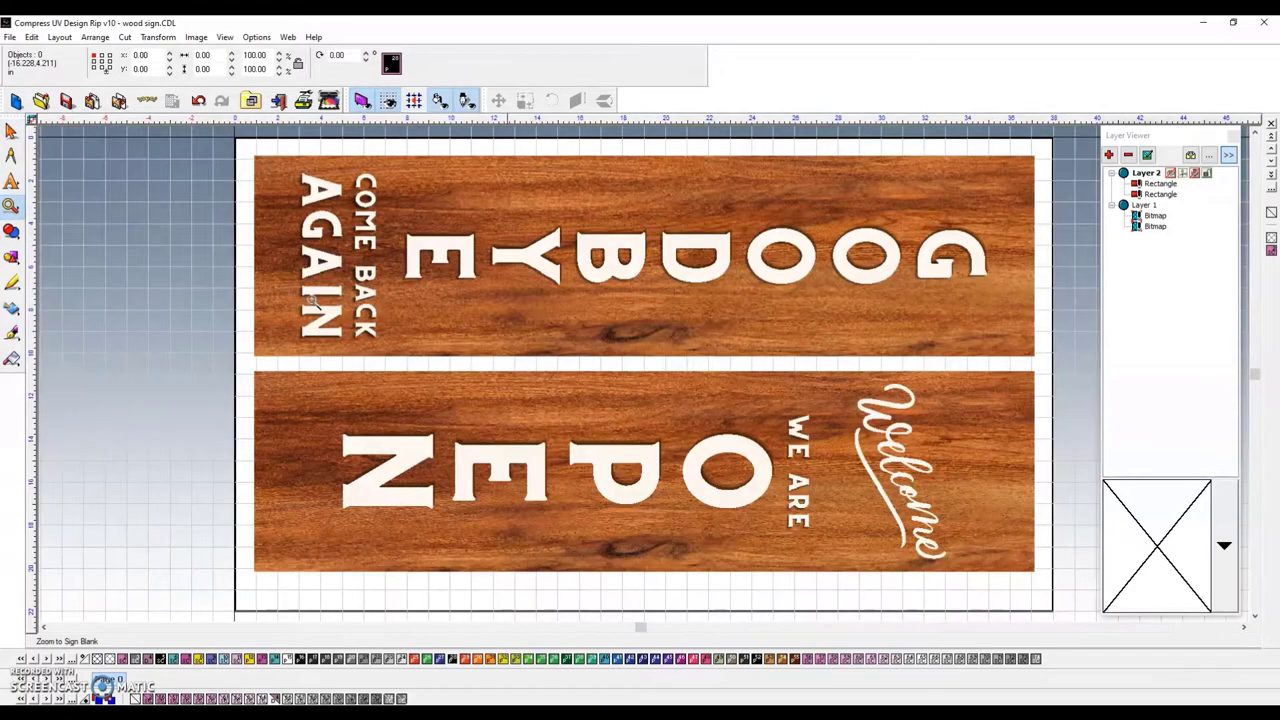
Make Layer 1 the active layer and select both the GOODBYE and OPEN wood sign bitmaps
{"action": "left_click", "coordinate": [12, 131]}
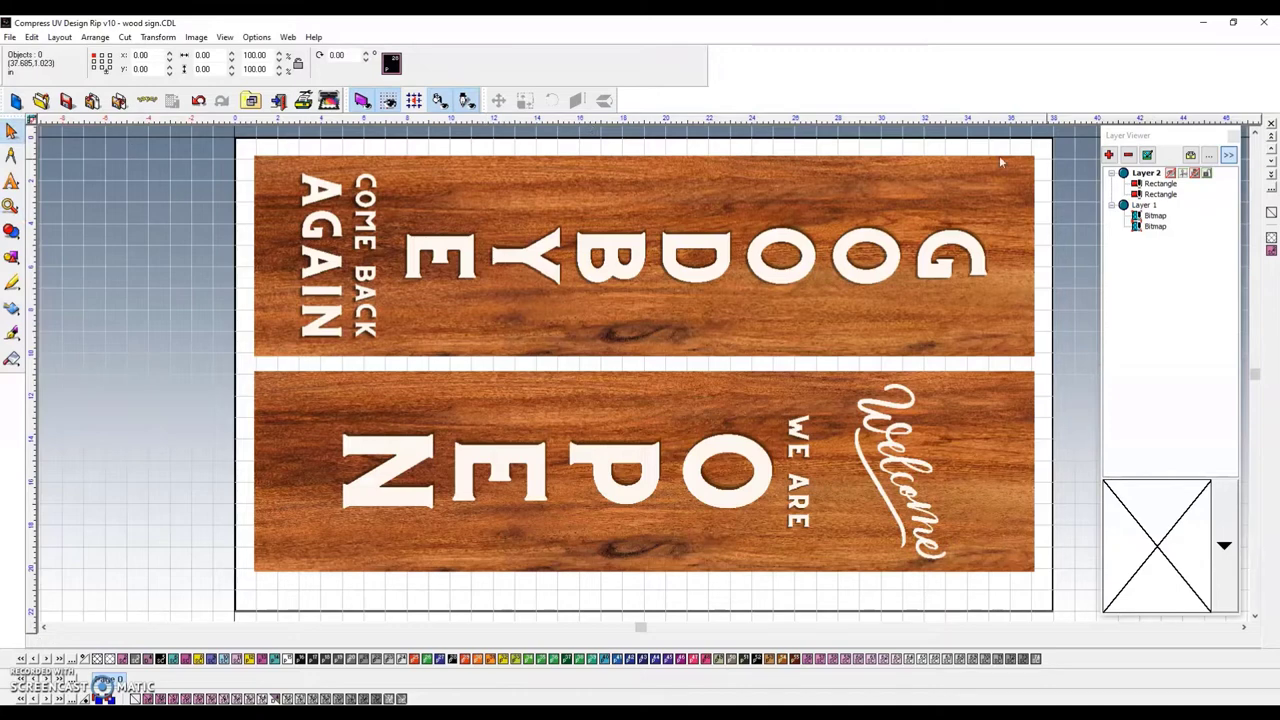
{"action": "left_click", "coordinate": [1155, 216]}
{"action": "left_click", "coordinate": [1148, 206]}
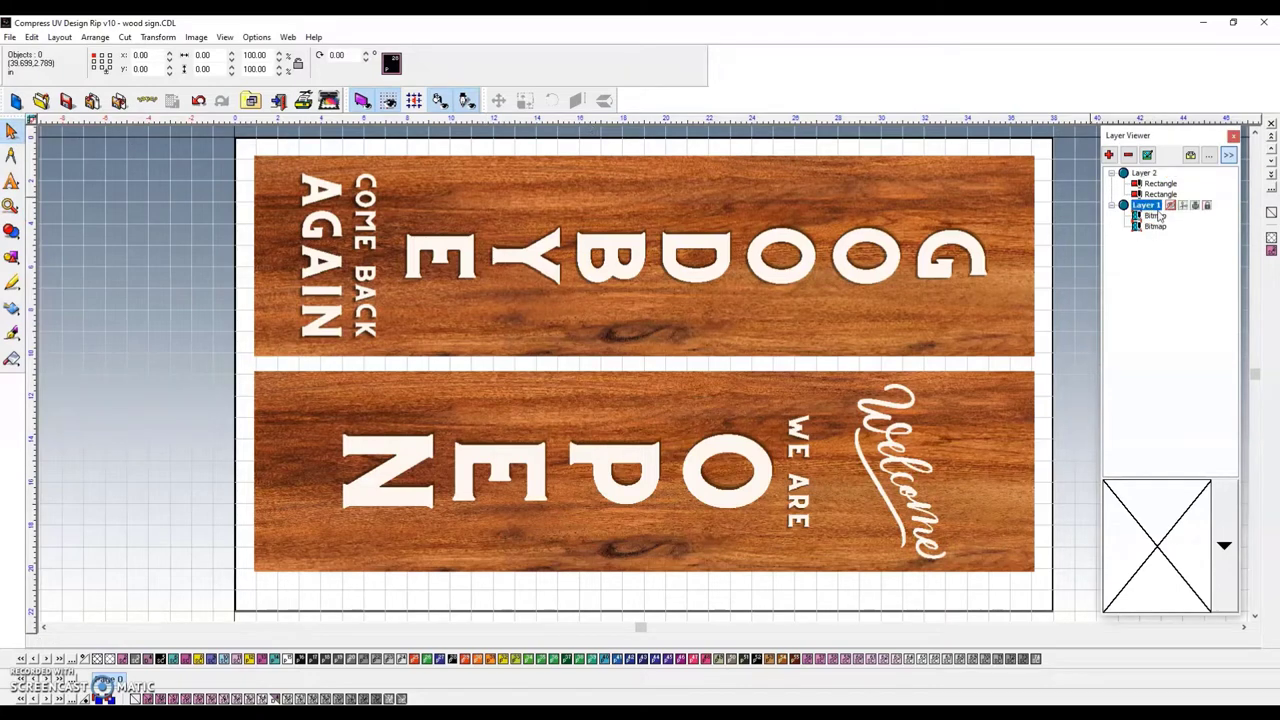
{"action": "left_click", "coordinate": [1170, 205]}
{"action": "left_click", "coordinate": [368, 198]}
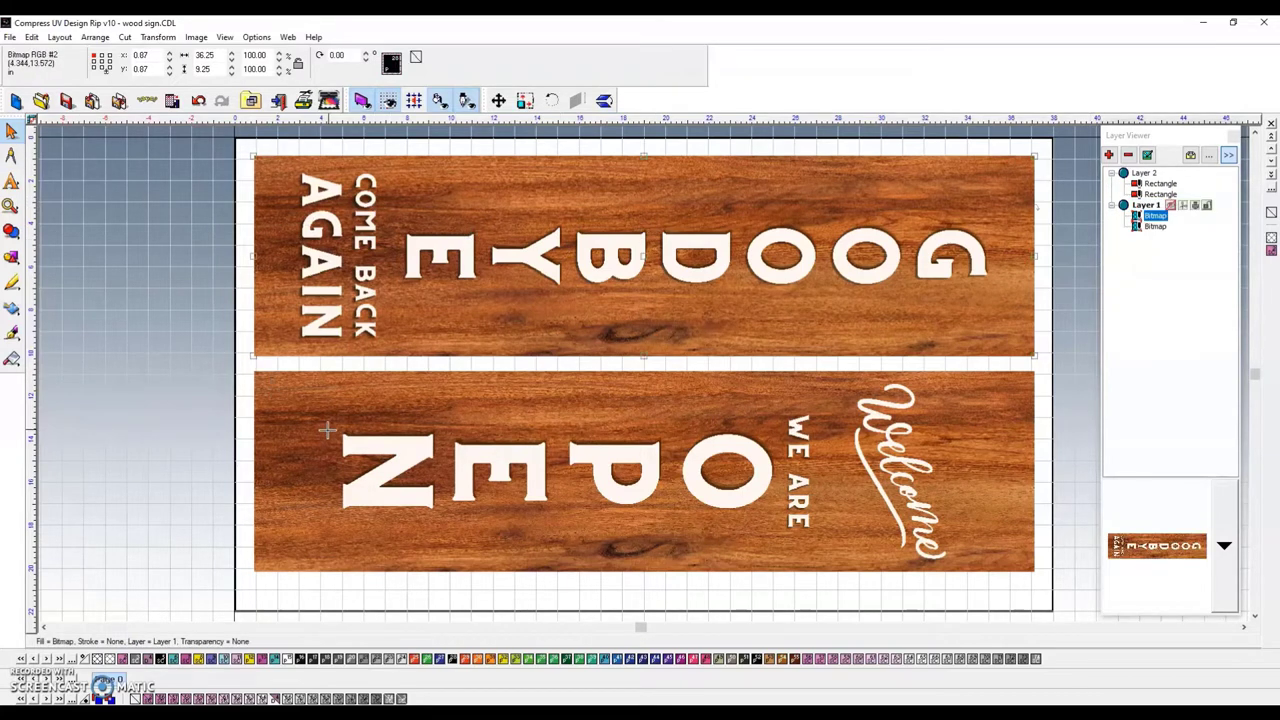
{"action": "left_click", "coordinate": [326, 428], "text": "shift"}
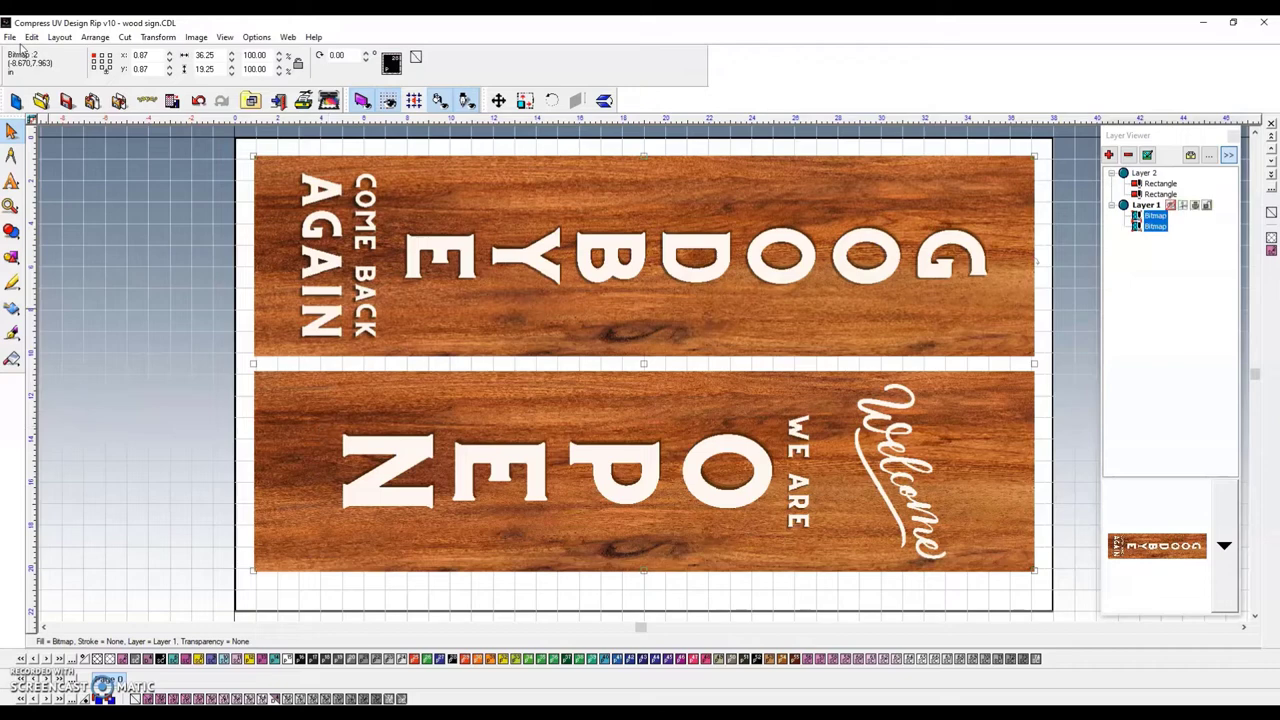
Send only the two selected bitmaps as PostScript to the 1200 CH Single Pass printing queue
{"action": "left_click", "coordinate": [9, 37]}
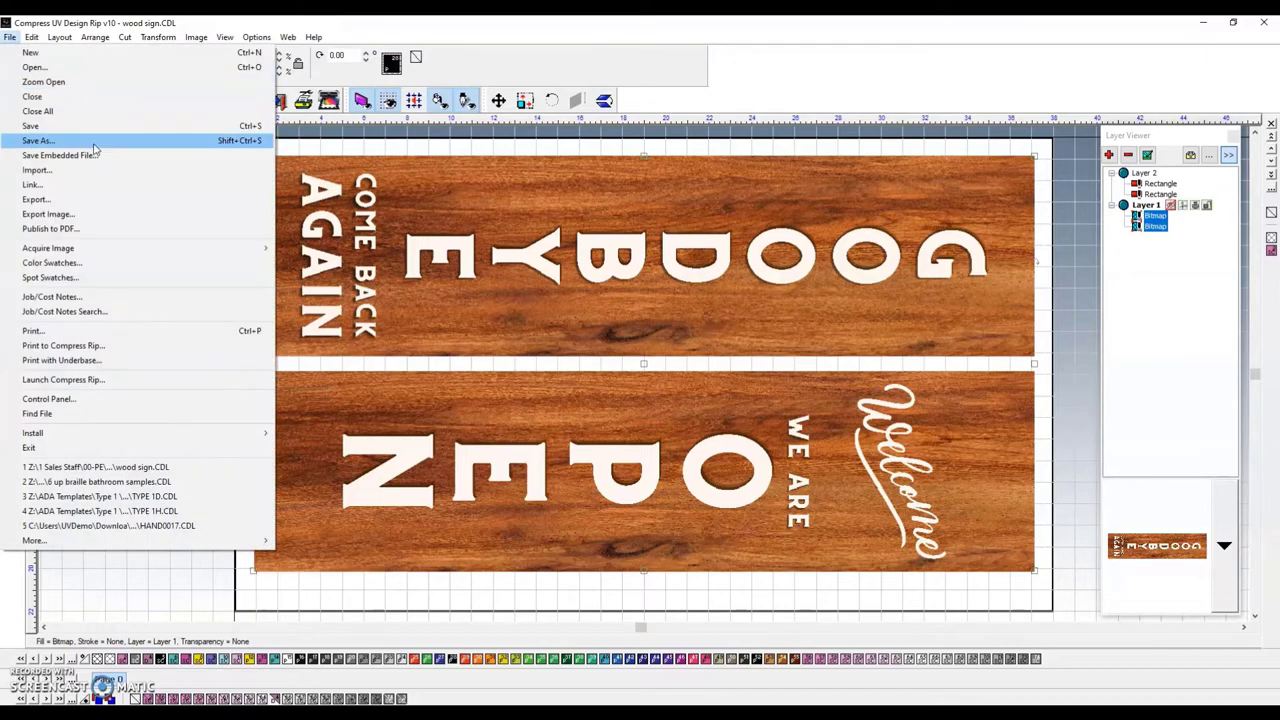
{"action": "left_click", "coordinate": [85, 346]}
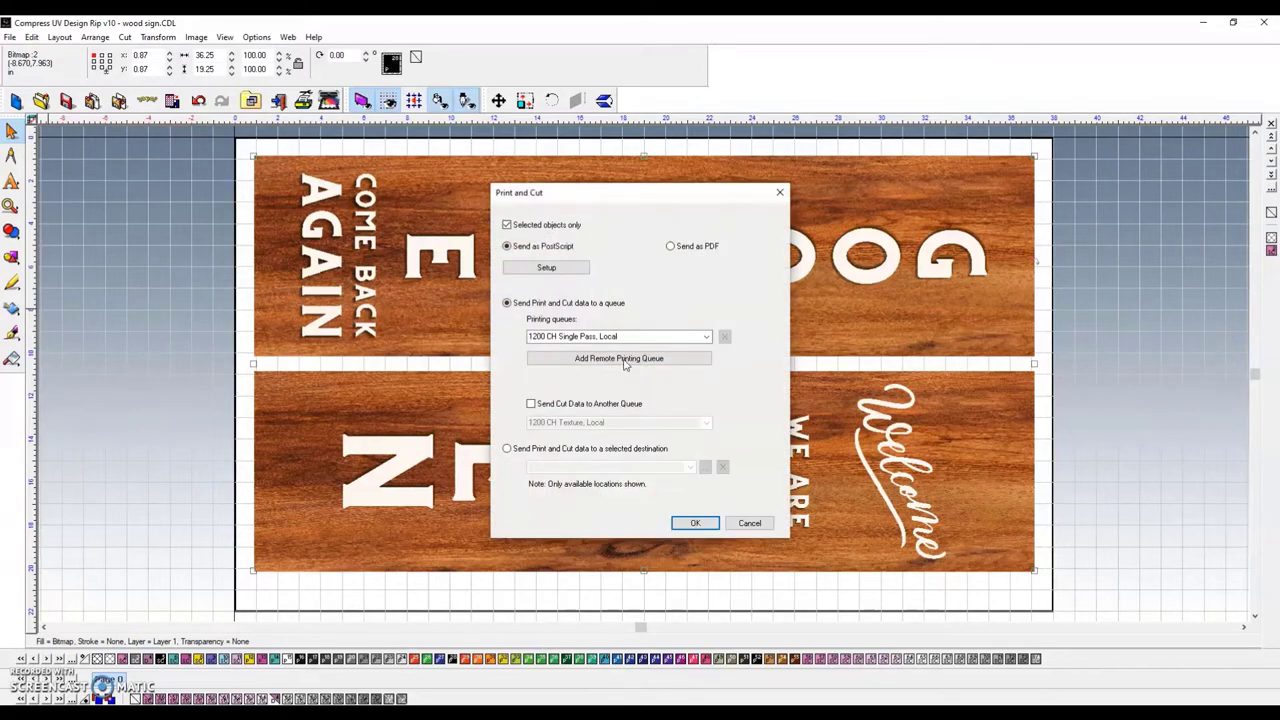
{"action": "left_click", "coordinate": [695, 523]}
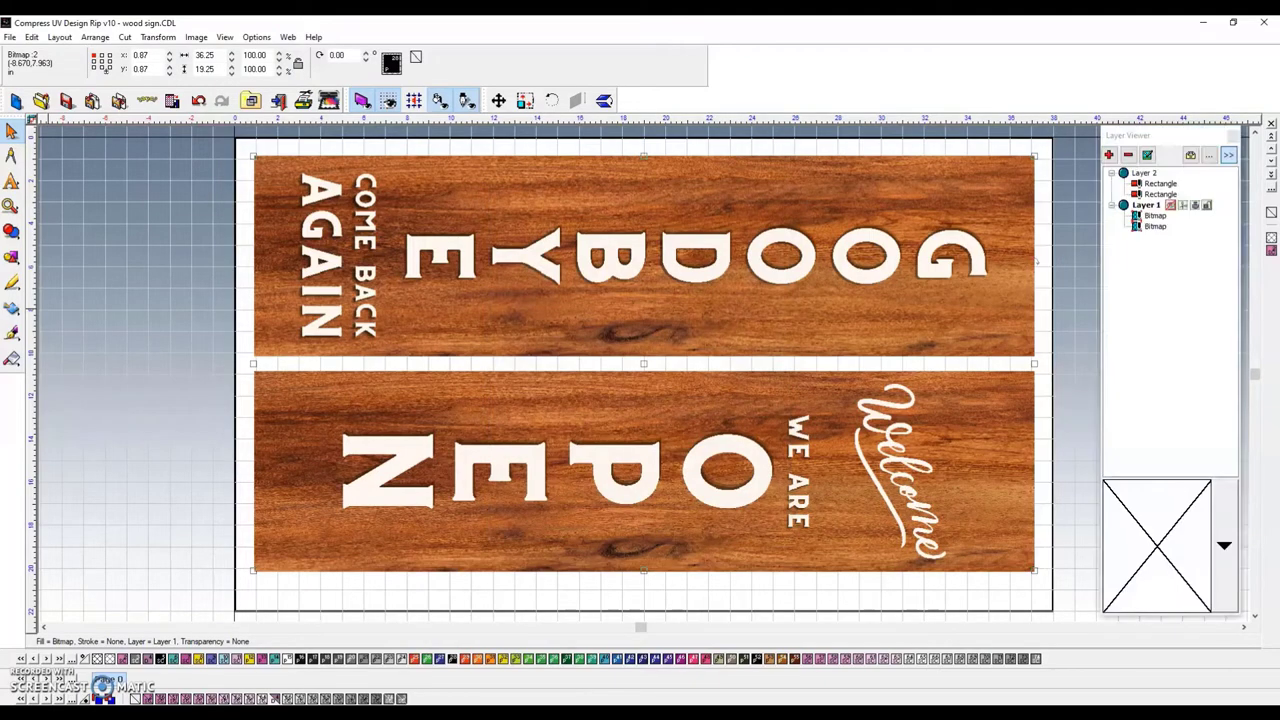
Switch to CompressRIP, move the reserved wood sign 2 job into the 1200 CH Single Pass queue and select it
{"action": "left_click", "coordinate": [607, 712]}
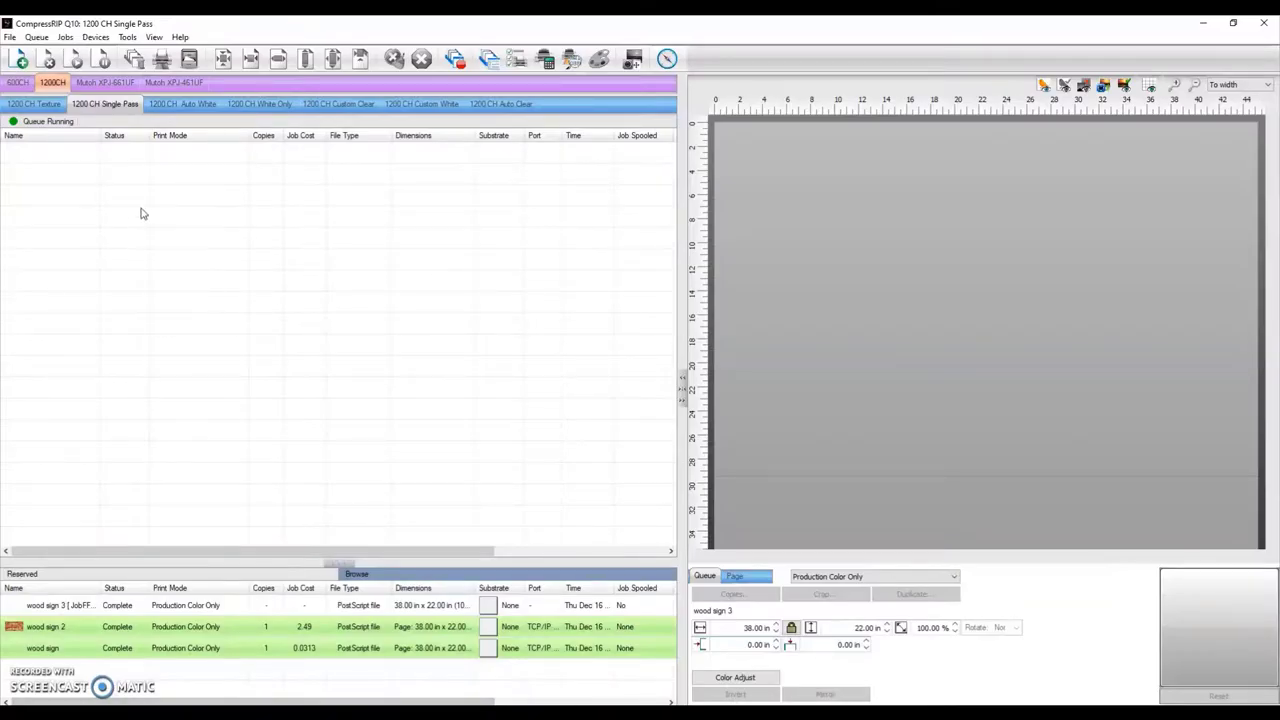
{"action": "left_click_drag", "start_coordinate": [83, 633], "coordinate": [141, 288]}
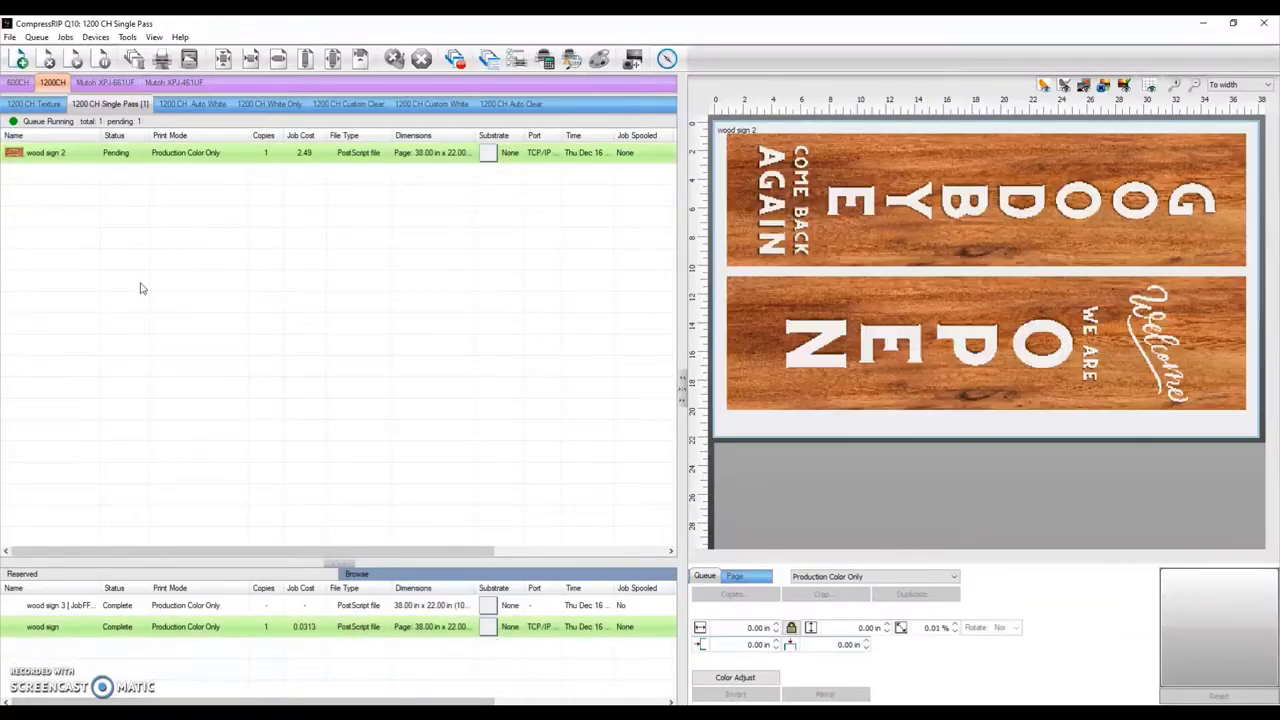
{"action": "left_click", "coordinate": [227, 157]}
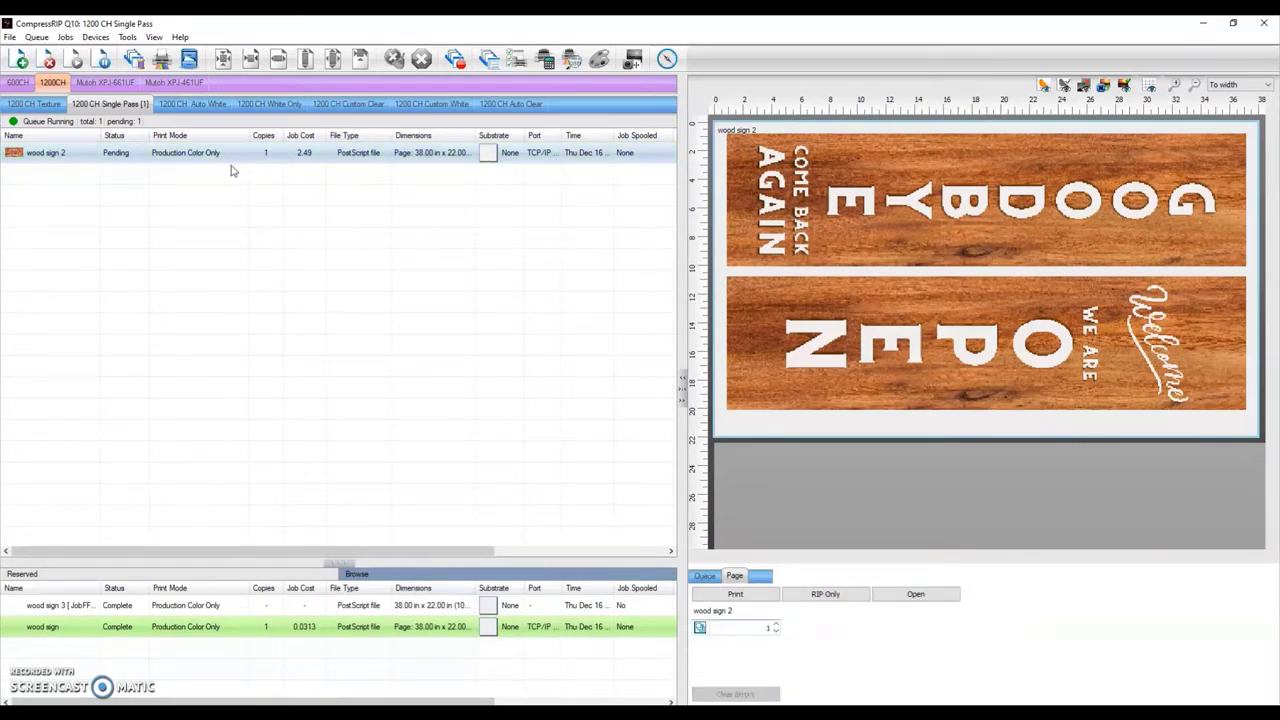
Open the wood sign 2 page and review its job's color layer printer options and white highlight processing options
{"action": "left_click", "coordinate": [915, 594]}
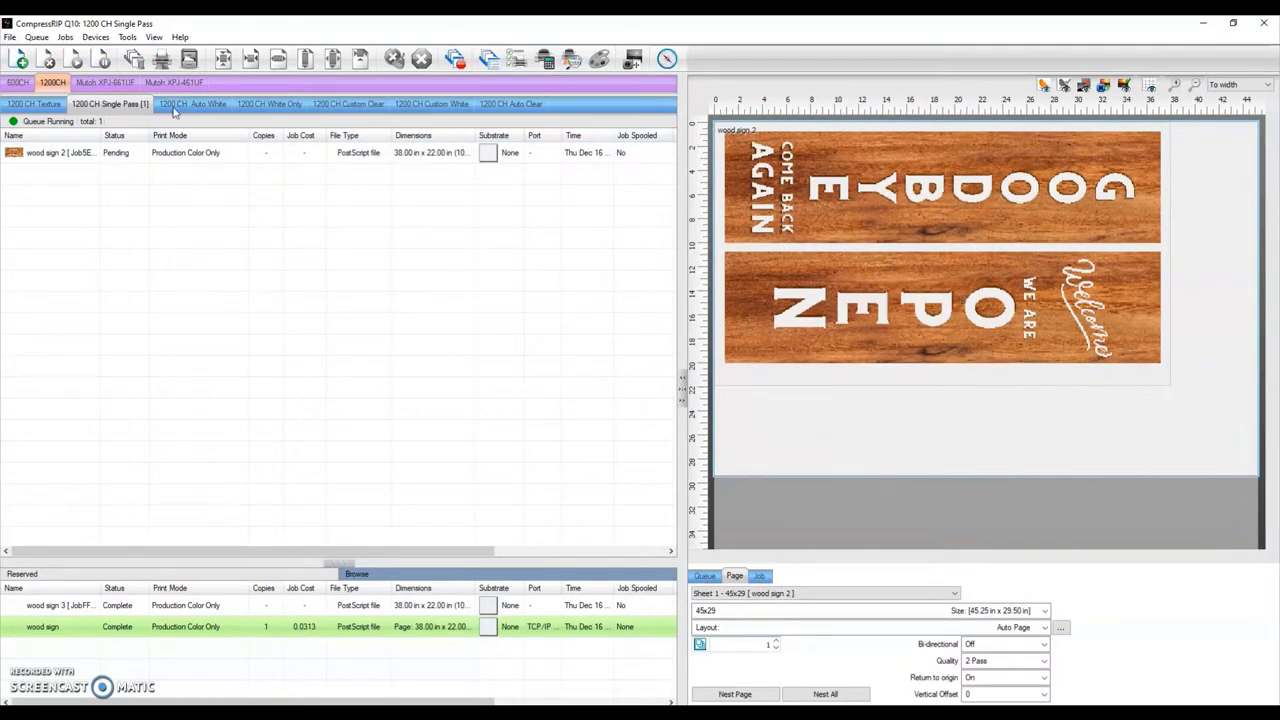
{"action": "left_click", "coordinate": [222, 154]}
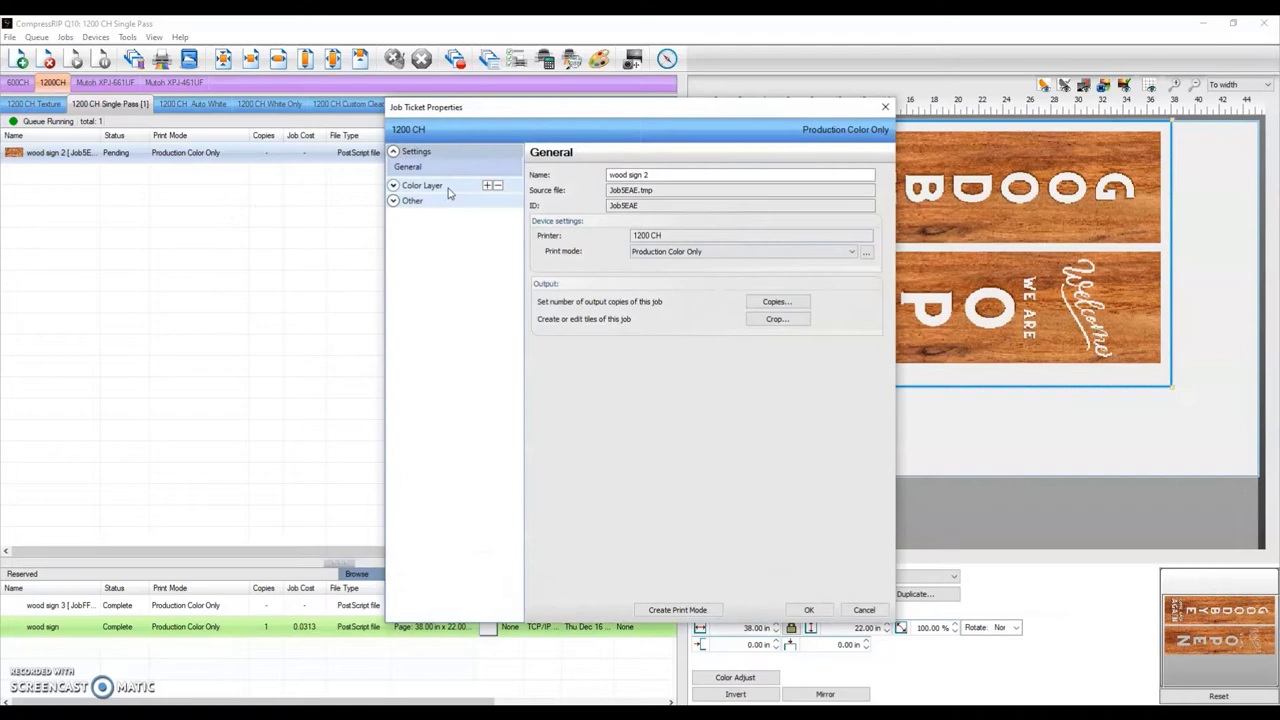
{"action": "left_click", "coordinate": [424, 232]}
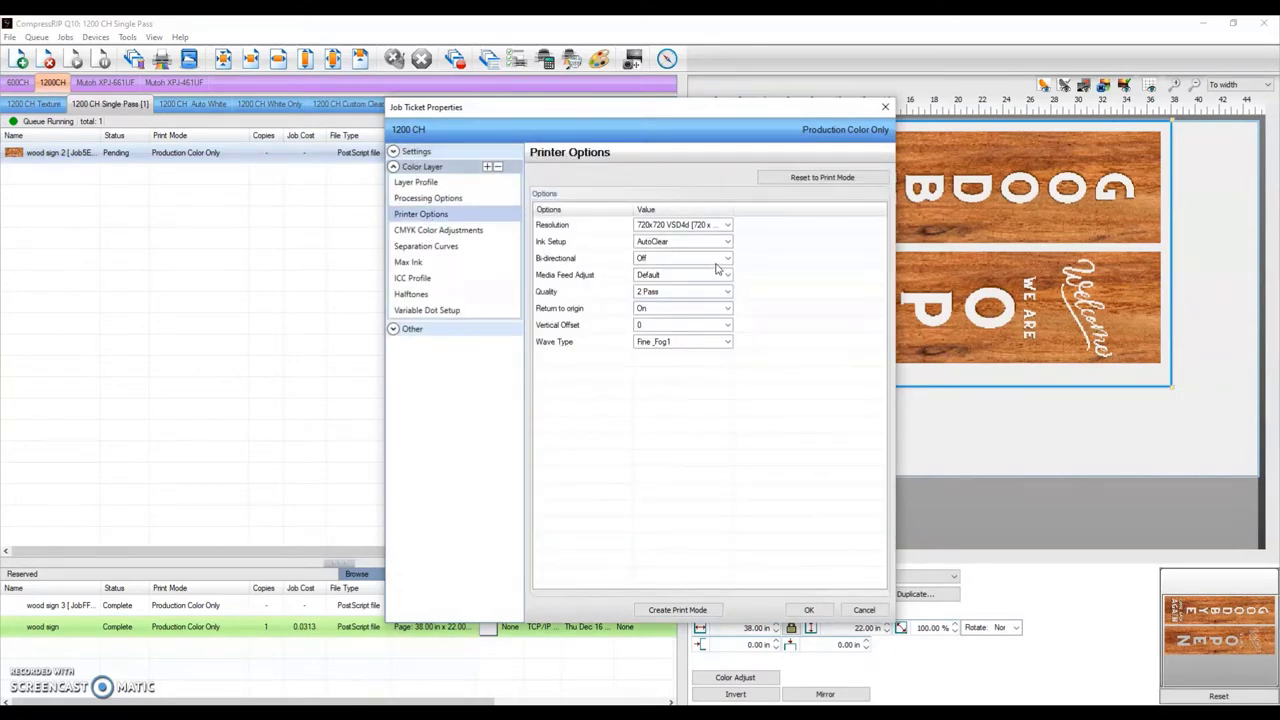
{"action": "left_click", "coordinate": [456, 200]}
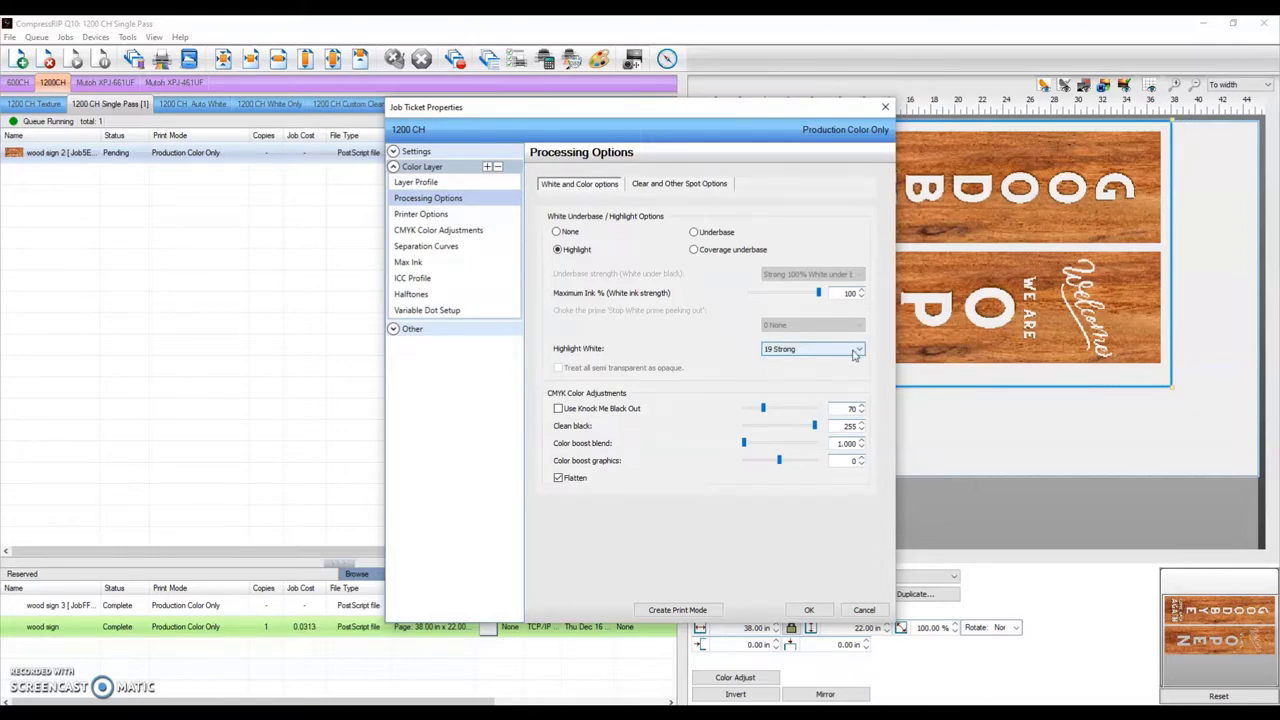
{"action": "left_click", "coordinate": [809, 609]}
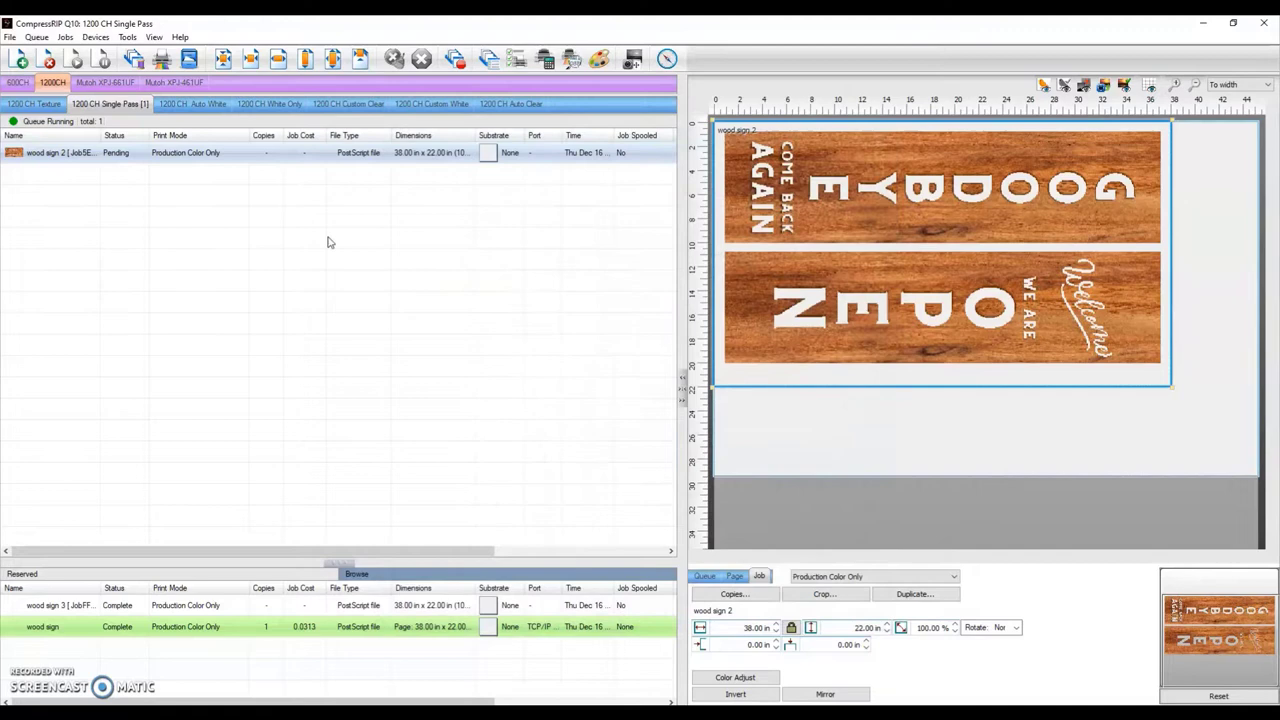
Process the wood sign 2 job with RIP Only and open its raw data for viewing
{"action": "right_click", "coordinate": [307, 160]}
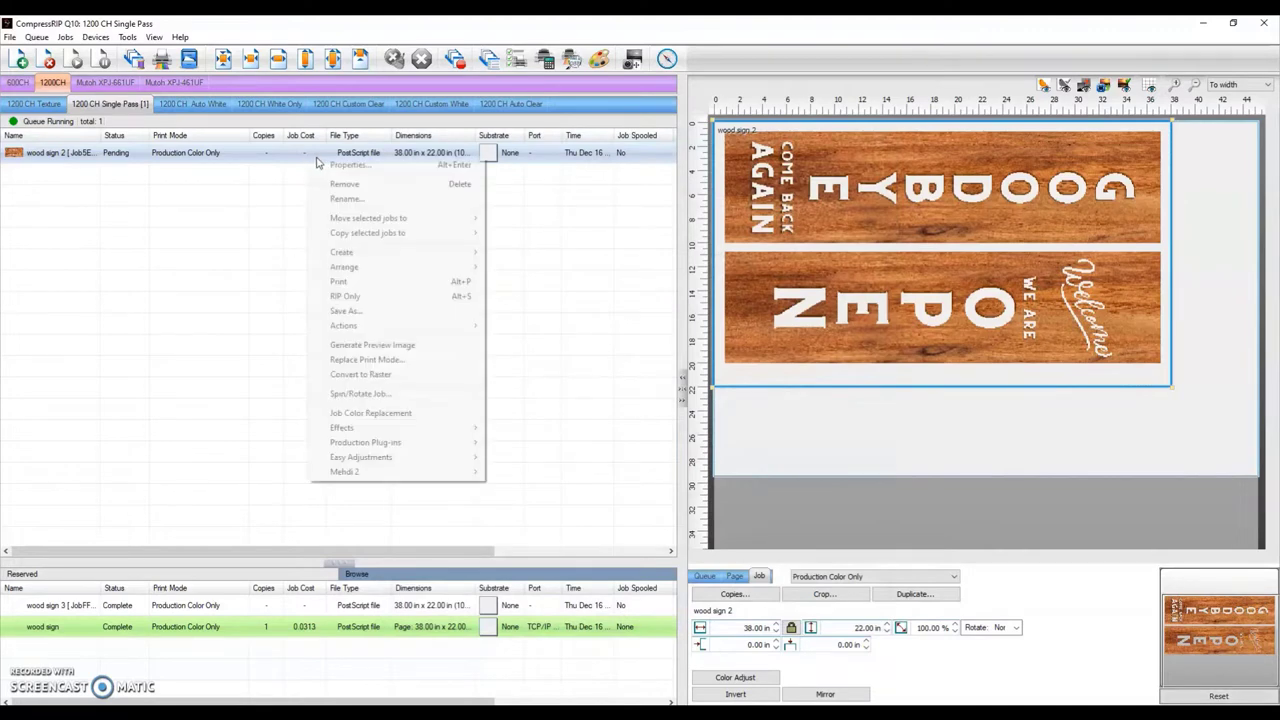
{"action": "left_click", "coordinate": [355, 297]}
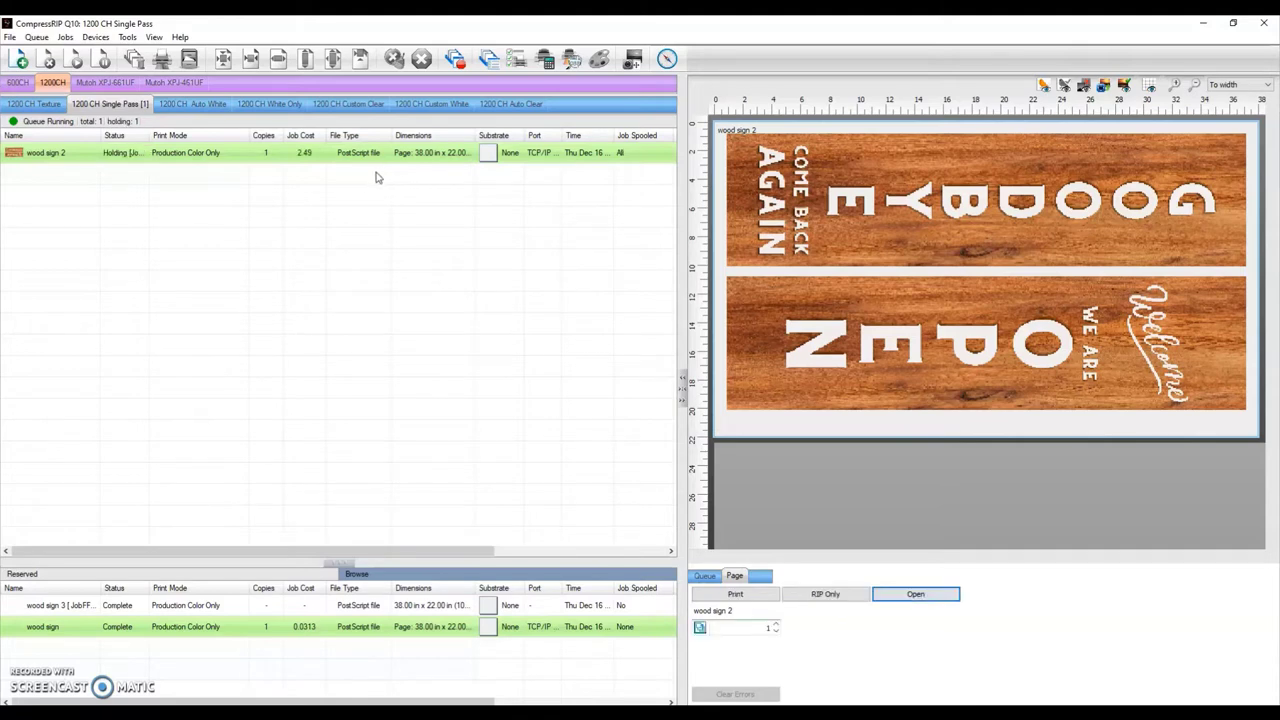
{"action": "right_click", "coordinate": [371, 155]}
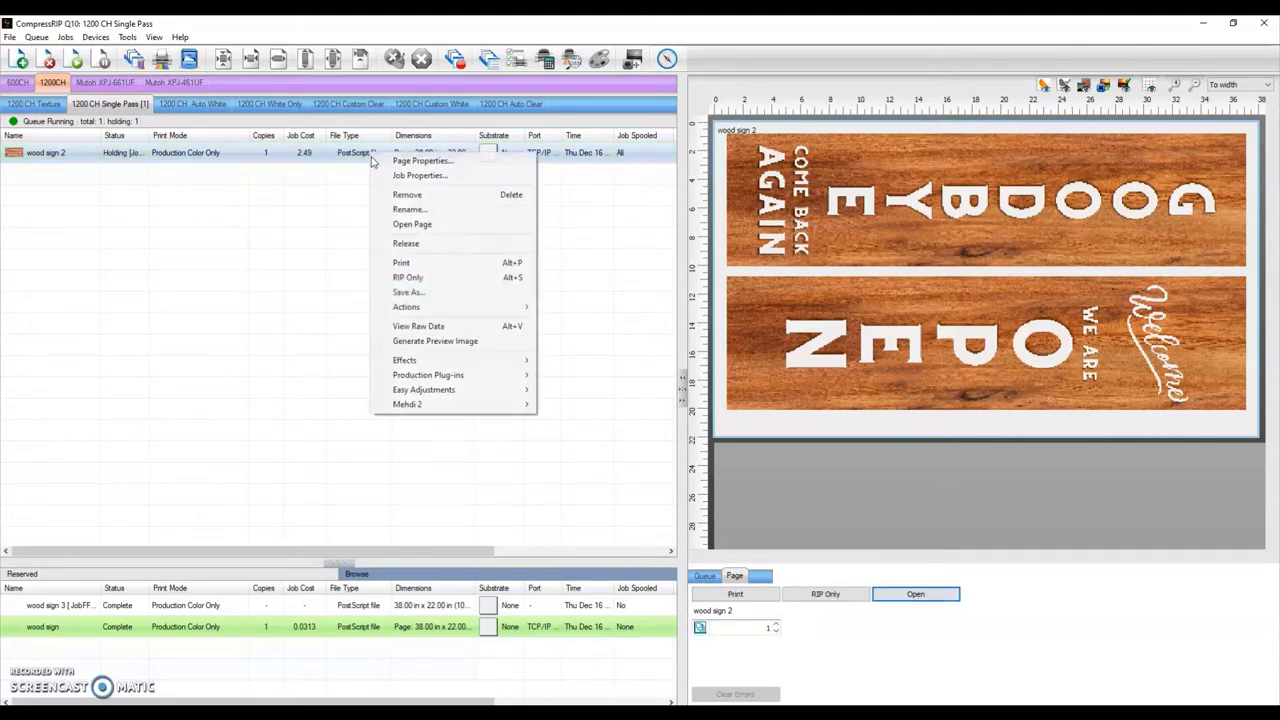
{"action": "left_click", "coordinate": [431, 326]}
{"action": "left_click", "coordinate": [755, 358]}
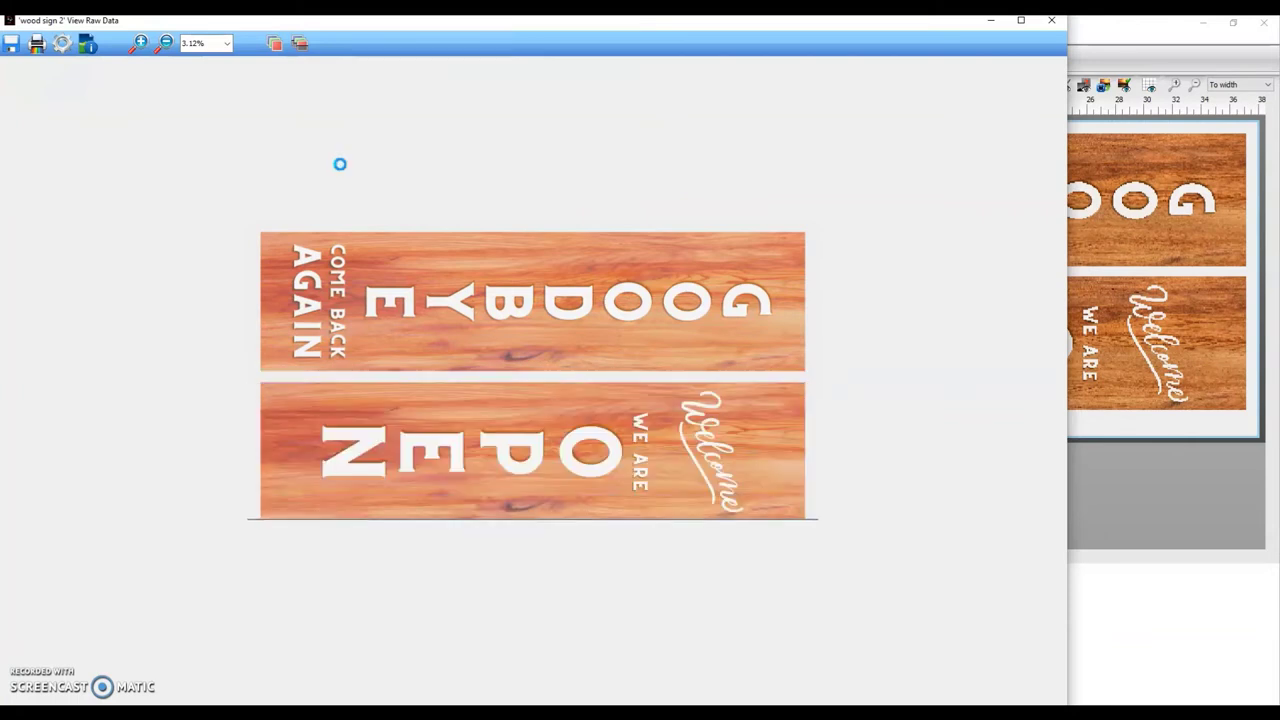
Inspect only the White and White2 films in the raw data, with white areas shown in gray, and close the viewer
{"action": "left_click", "coordinate": [275, 43]}
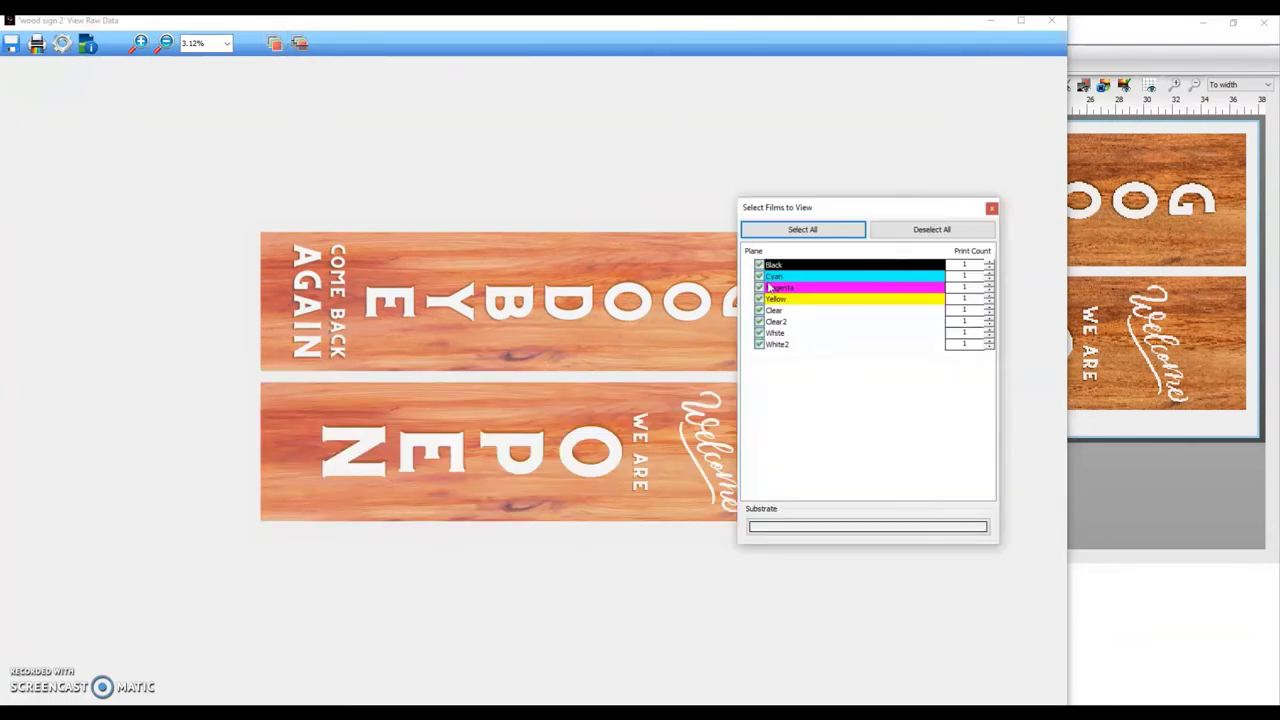
{"action": "left_click", "coordinate": [758, 265]}
{"action": "left_click", "coordinate": [758, 287]}
{"action": "left_click", "coordinate": [758, 299]}
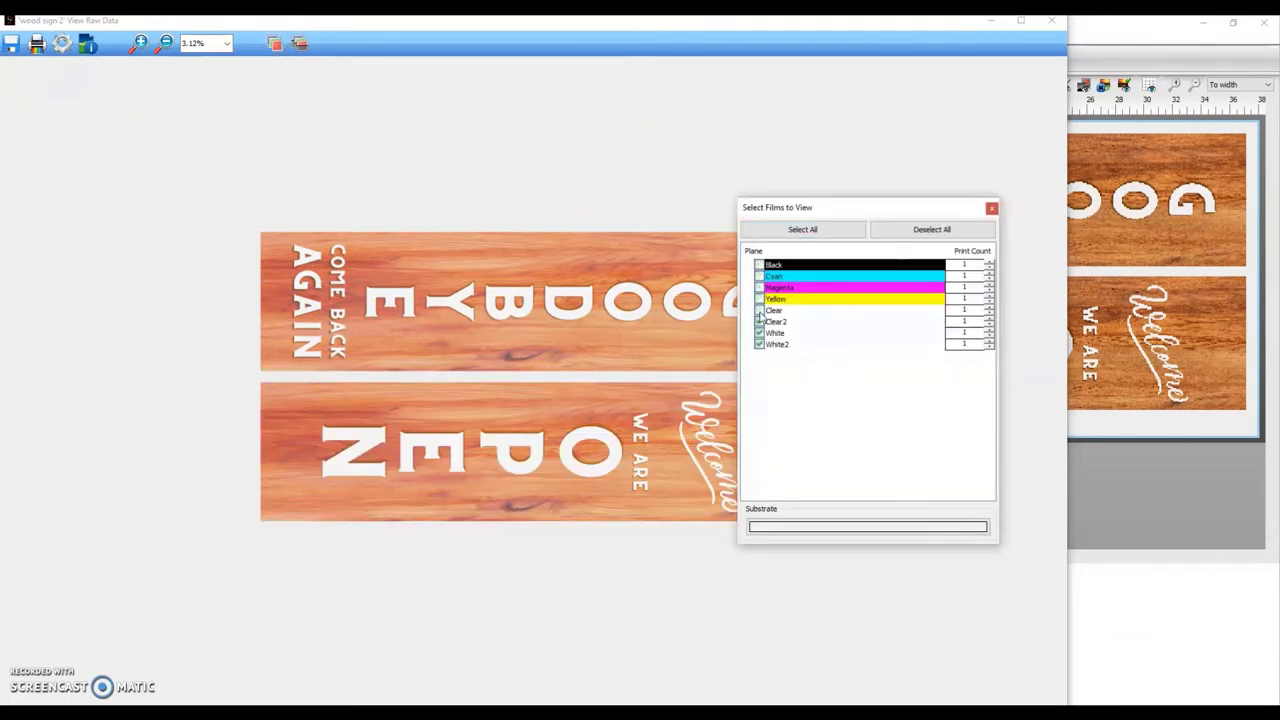
{"action": "left_click", "coordinate": [758, 310]}
{"action": "left_click", "coordinate": [758, 322]}
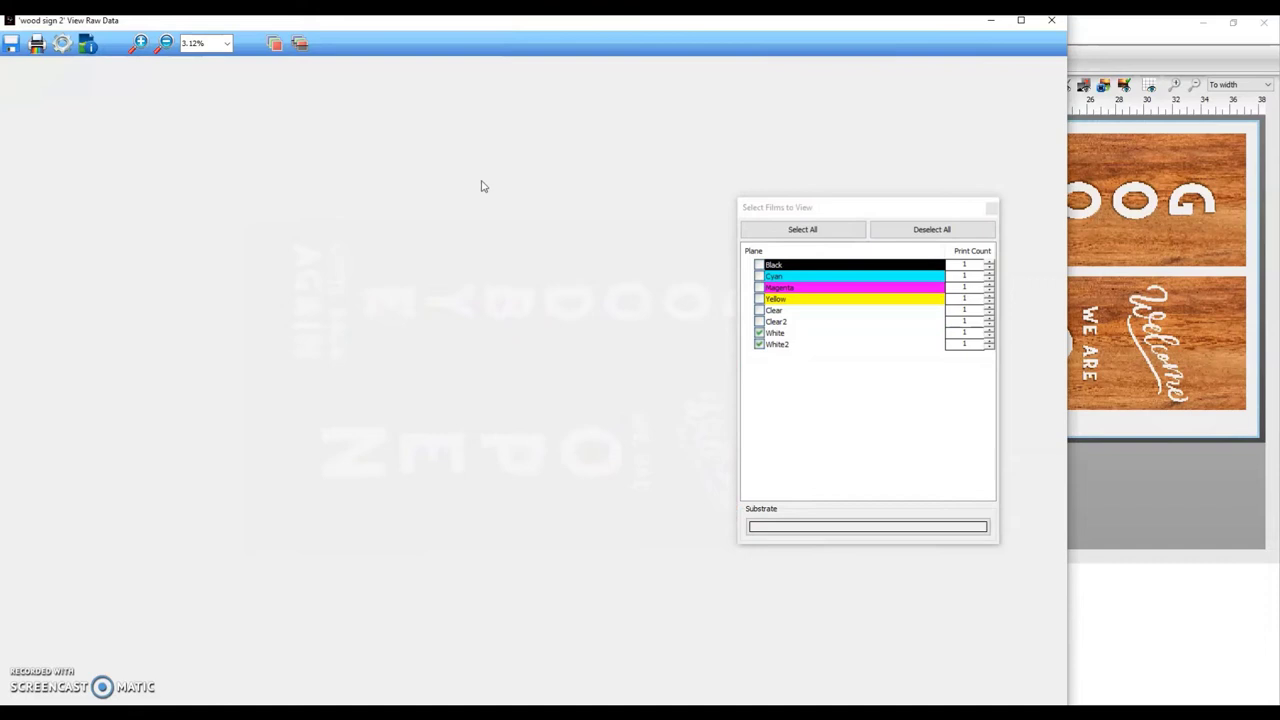
{"action": "left_click", "coordinate": [300, 44]}
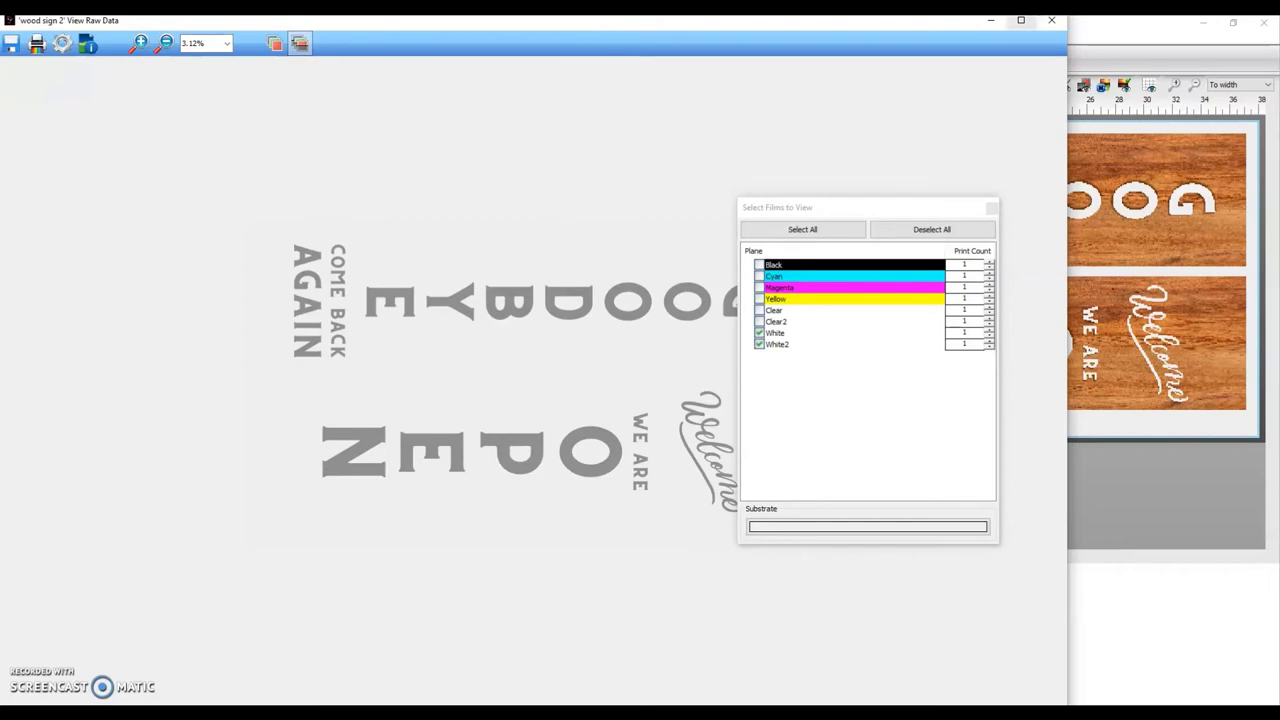
{"action": "left_click", "coordinate": [1051, 20]}
{"action": "right_click", "coordinate": [298, 152]}
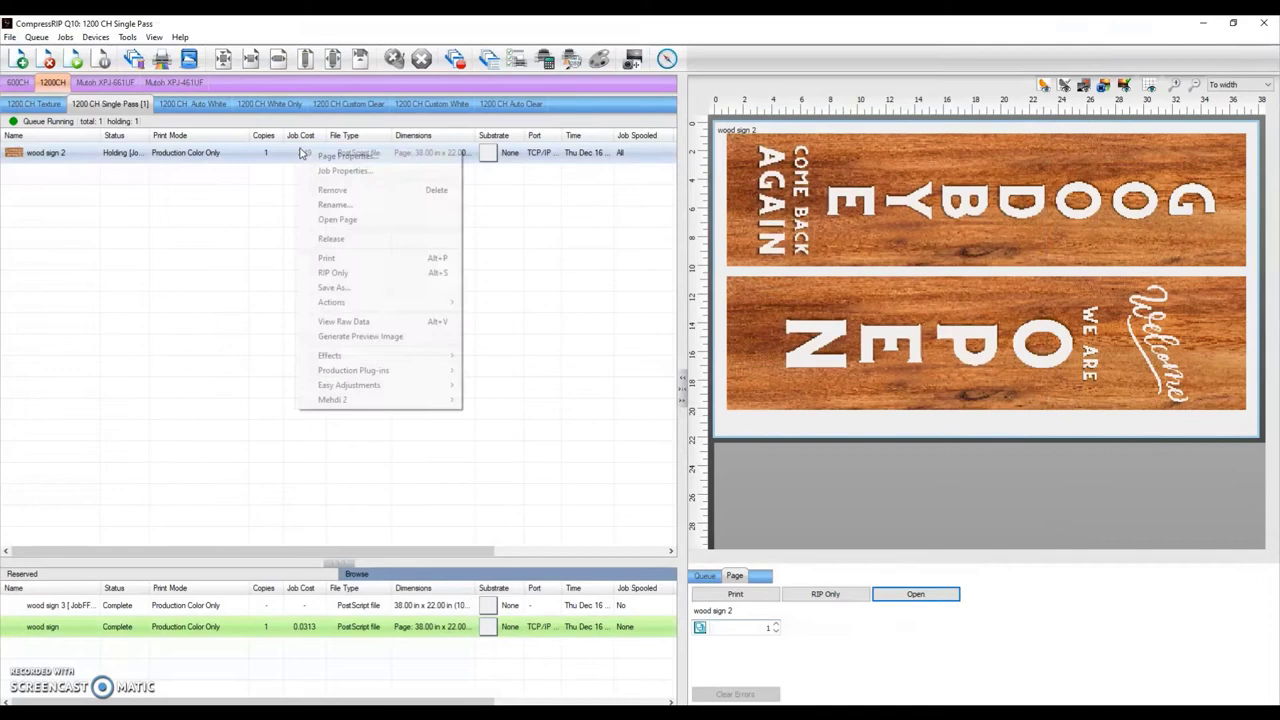
{"action": "left_click", "coordinate": [285, 270]}
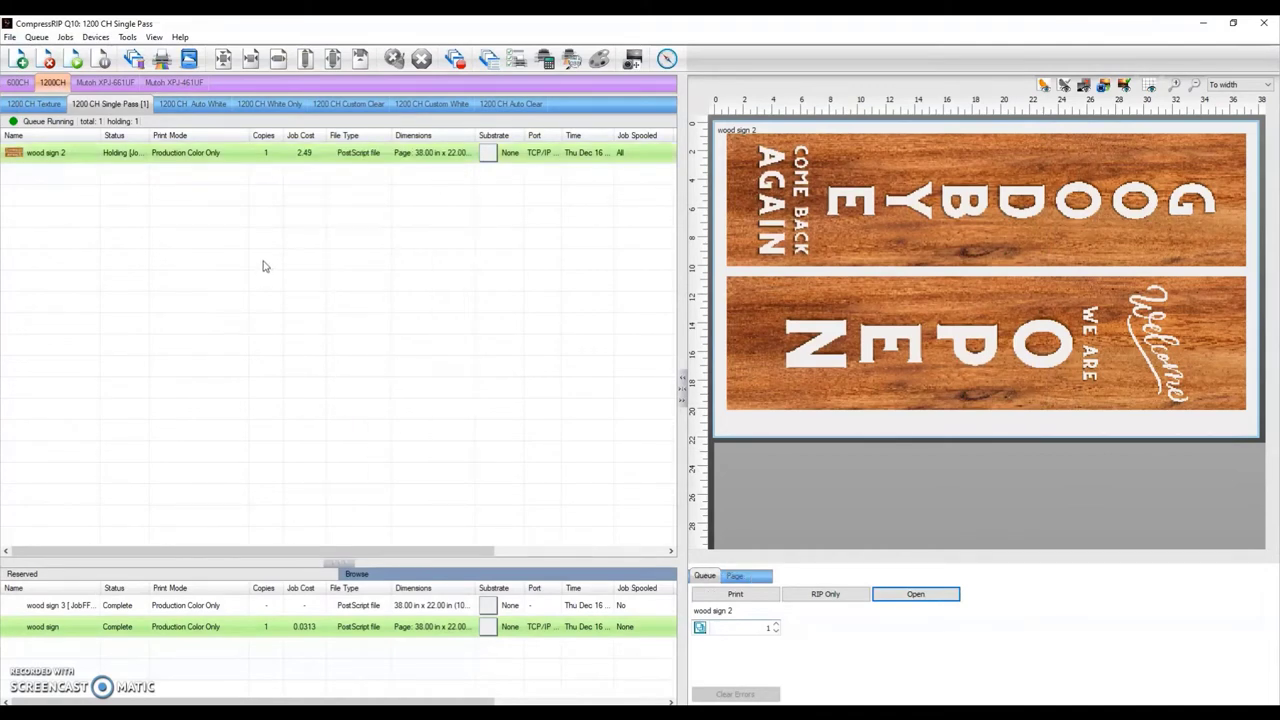